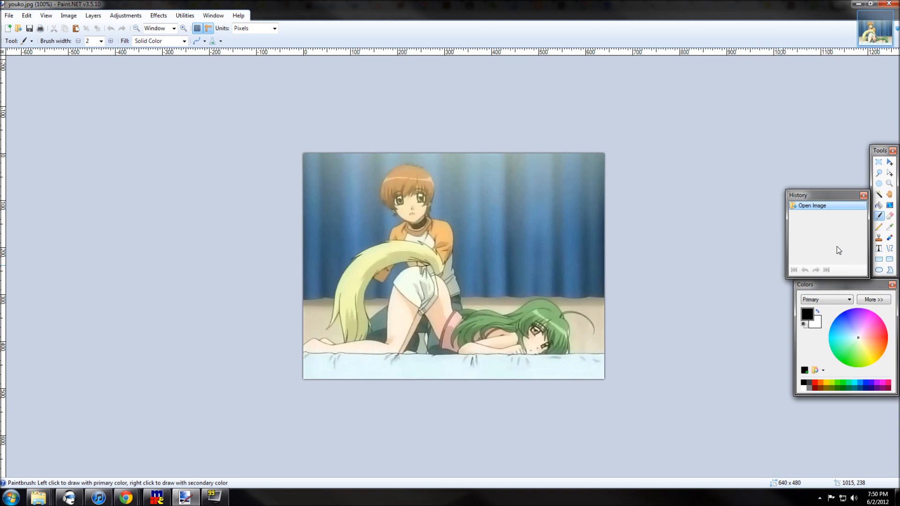
Draw a freehand black paintbrush line with brush width 2 across the image, and undo it.
mouse_move(833, 194)
mouse_down()
mouse_move(826, 392)
mouse_move(861, 396)
mouse_move(811, 233)
mouse_move(828, 188)
mouse_up()
click(197, 29)
click(274, 29)
click(275, 30)
mouse_move(309, 256)
mouse_down()
mouse_move(401, 223)
mouse_move(487, 227)
mouse_move(564, 287)
mouse_move(593, 362)
mouse_up()
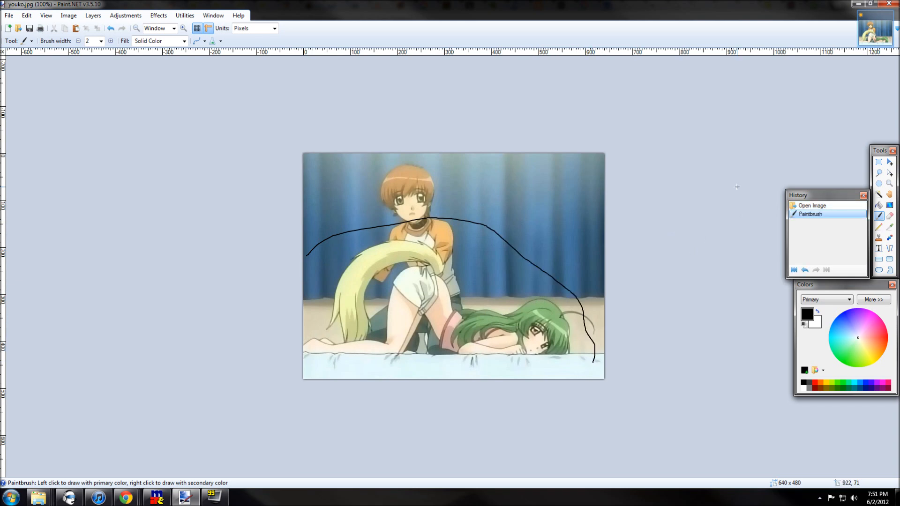
key(ctrl+z)
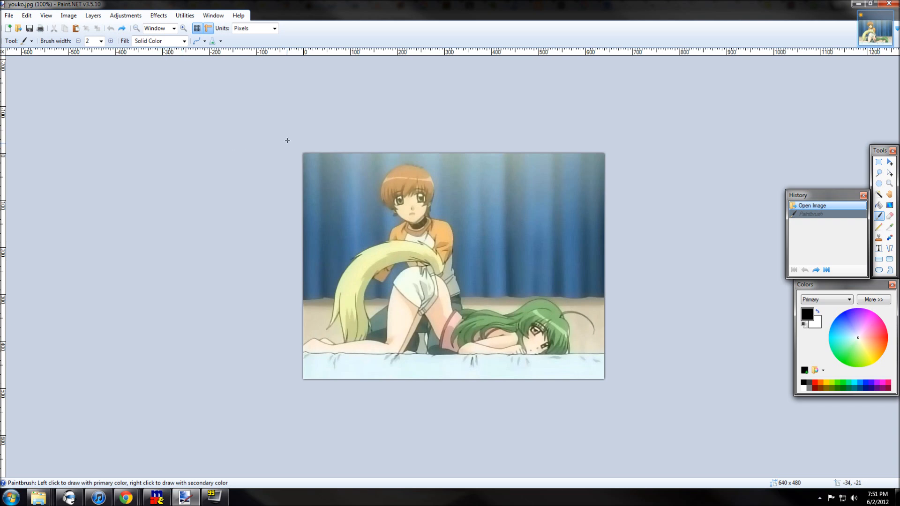
click(174, 29)
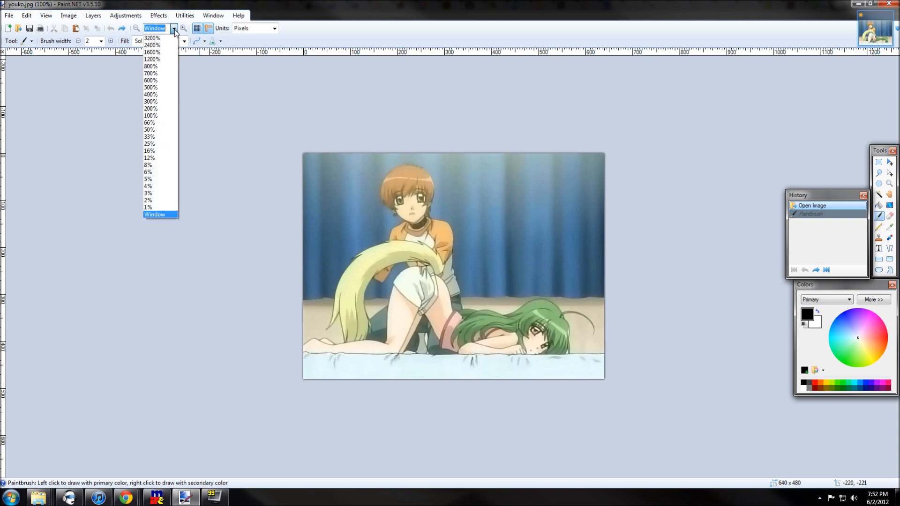
click(175, 30)
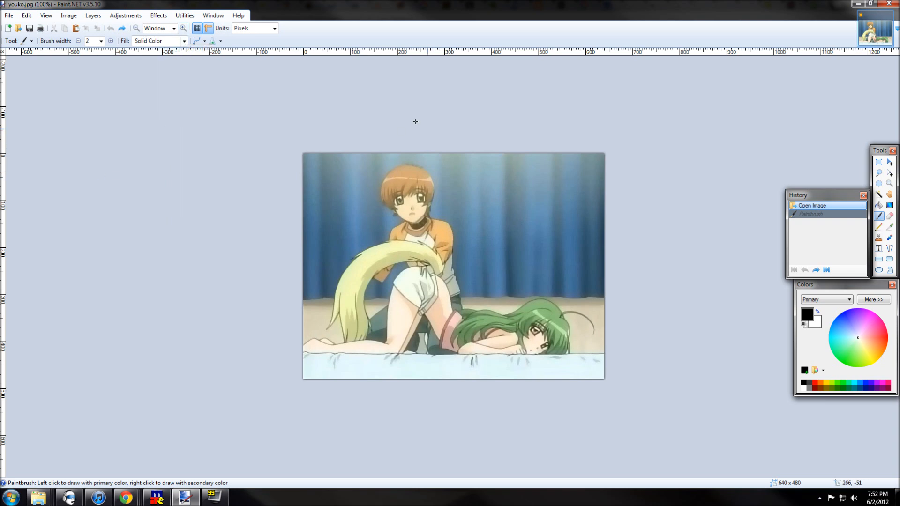
scroll(466, 272, up, 1)
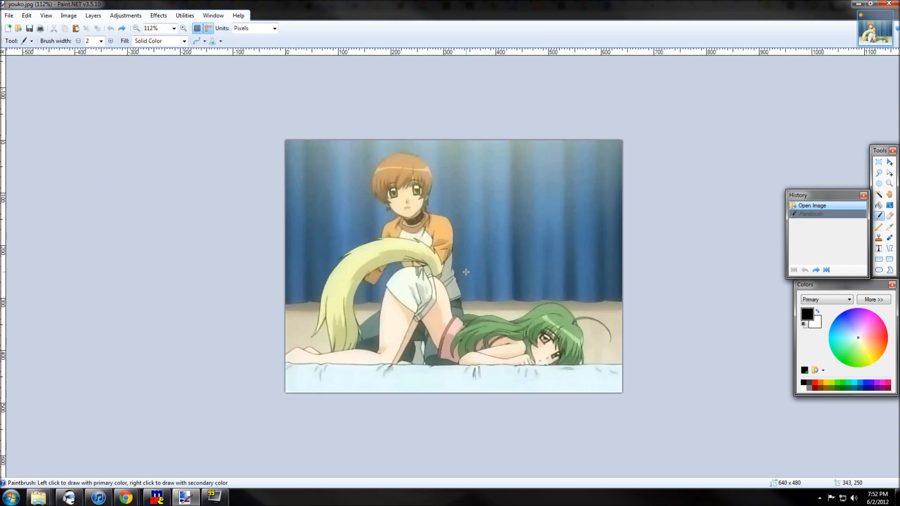
scroll(466, 272, down, 1)
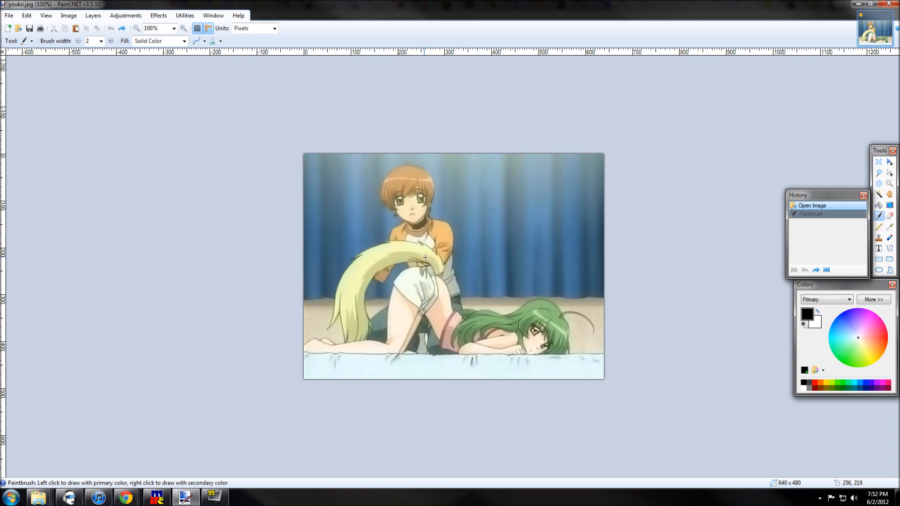
Magnify the image to 1600% and select the Pencil tool.
click(183, 30)
click(183, 30)
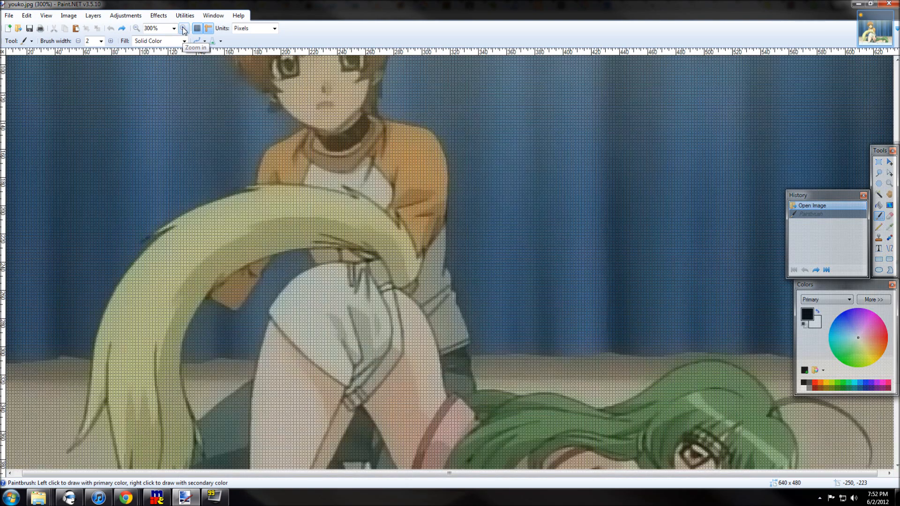
click(183, 30)
click(184, 30)
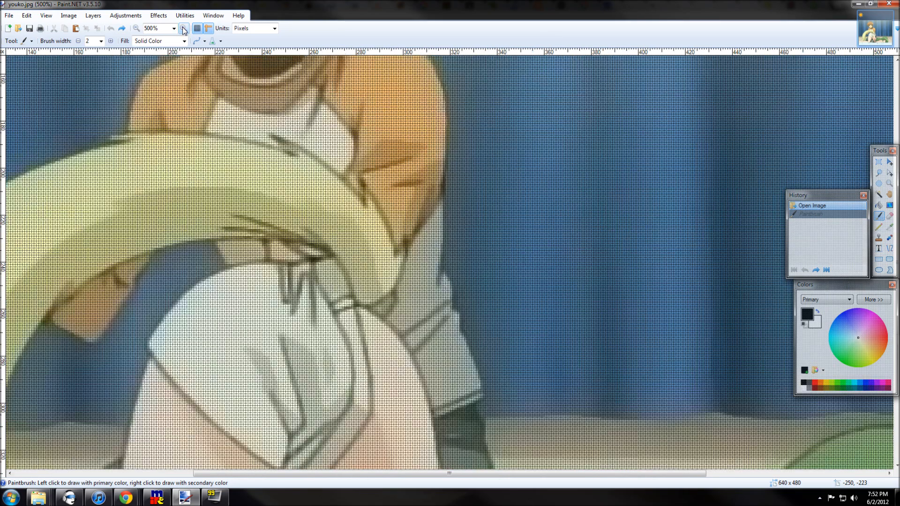
click(183, 30)
click(184, 29)
click(184, 30)
click(184, 30)
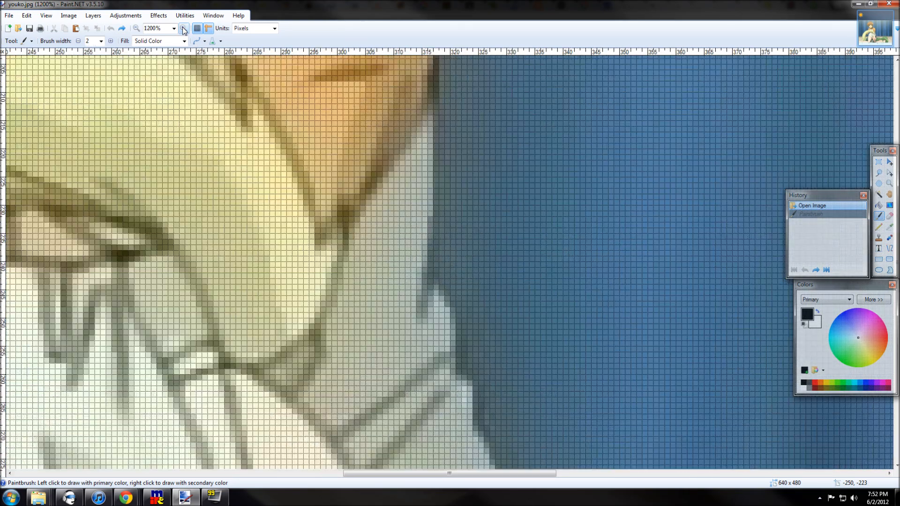
click(184, 30)
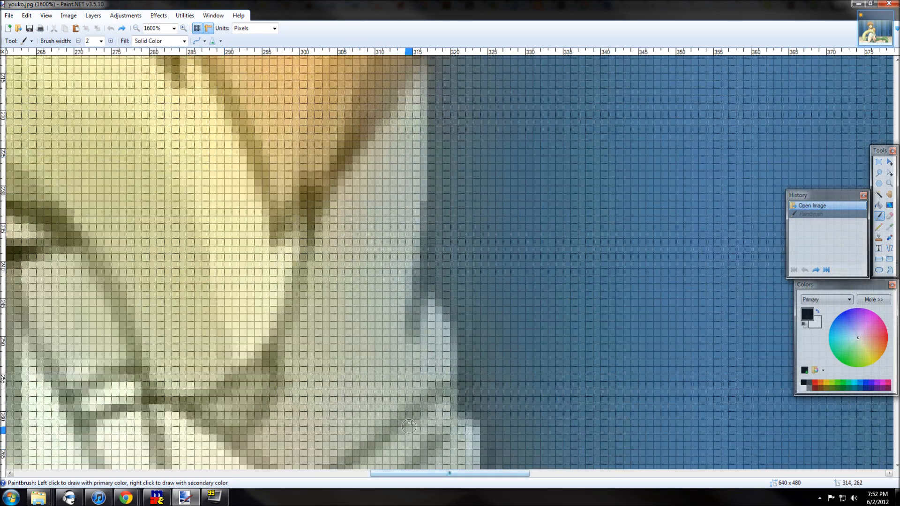
drag(481, 475, 256, 474)
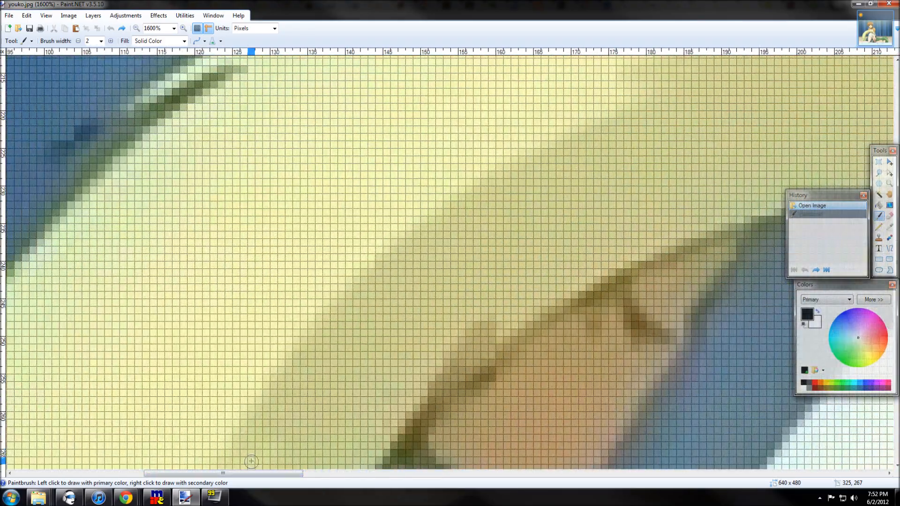
scroll(263, 418, down, 20)
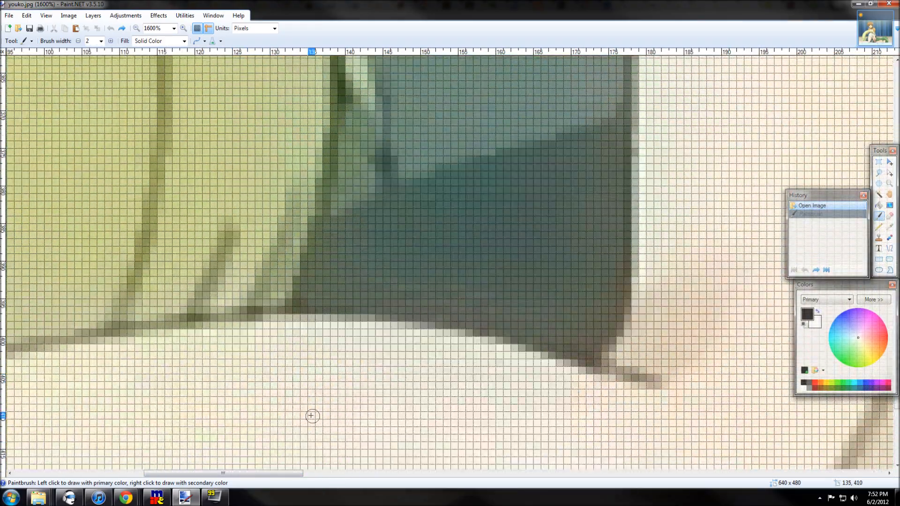
scroll(296, 422, up, 16)
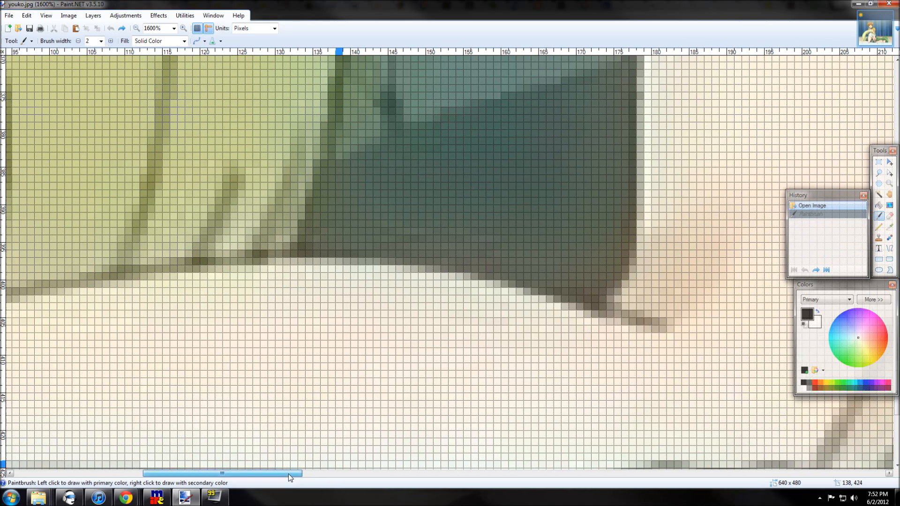
mouse_move(288, 474)
mouse_down()
mouse_move(138, 460)
mouse_move(120, 438)
mouse_up()
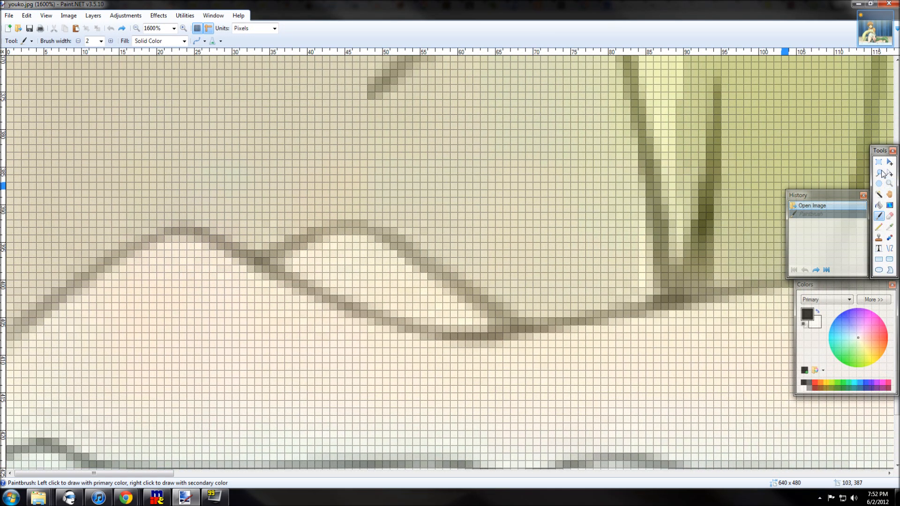
click(879, 227)
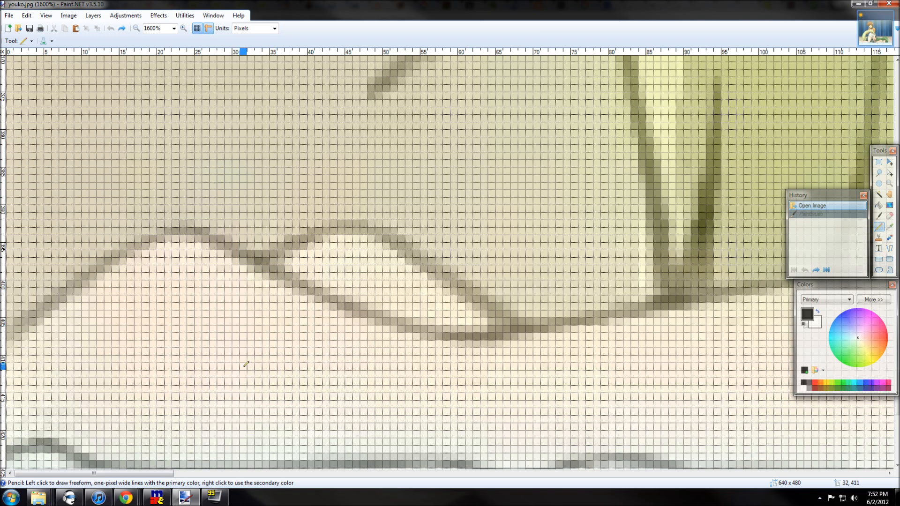
Examine the outlines and individual pixels across the lower and central parts of the image at 1600%.
scroll(232, 366, down, 3)
scroll(247, 344, down, 8)
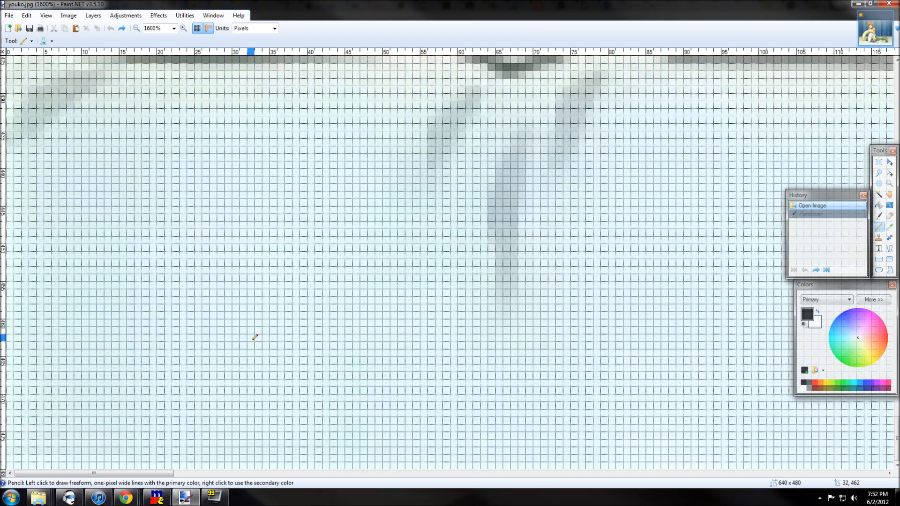
scroll(255, 336, up, 20)
scroll(263, 322, up, 2)
scroll(347, 301, down, 5)
scroll(350, 330, up, 8)
scroll(368, 333, up, 2)
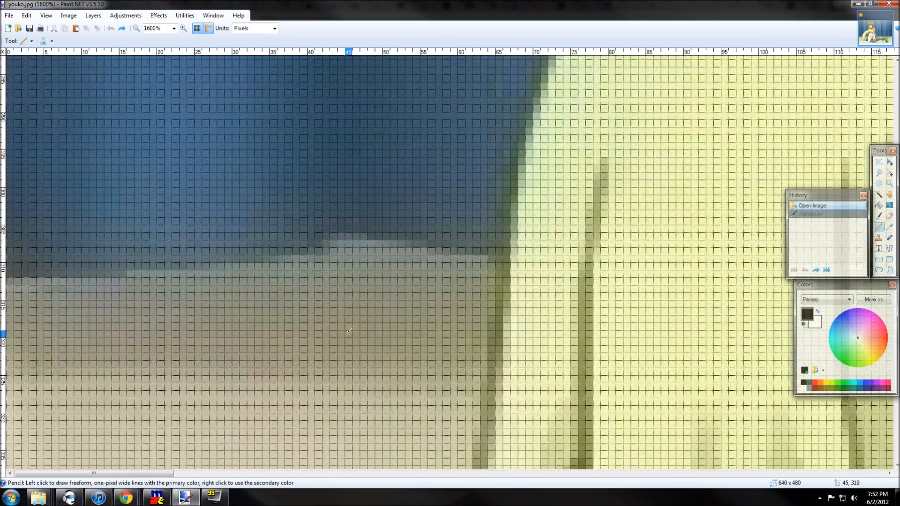
scroll(422, 347, down, 10)
scroll(469, 324, up, 10)
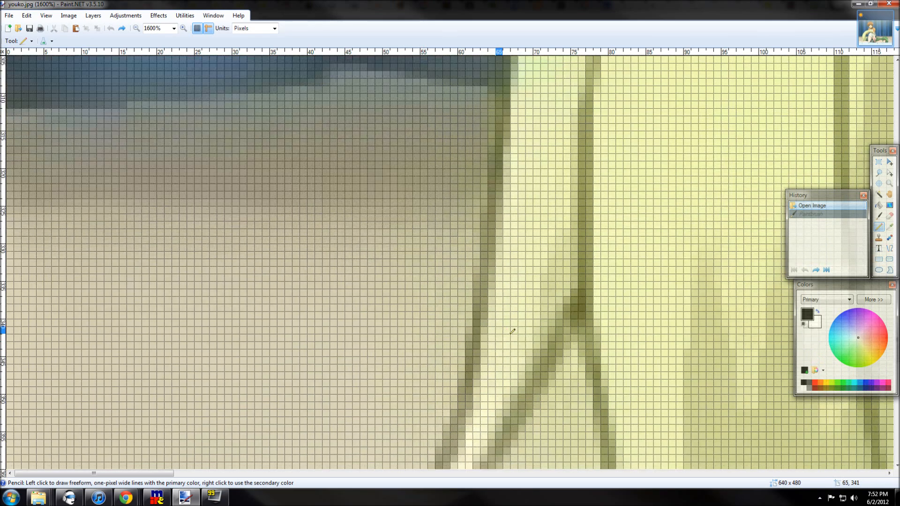
scroll(563, 310, up, 5)
scroll(591, 297, up, 2)
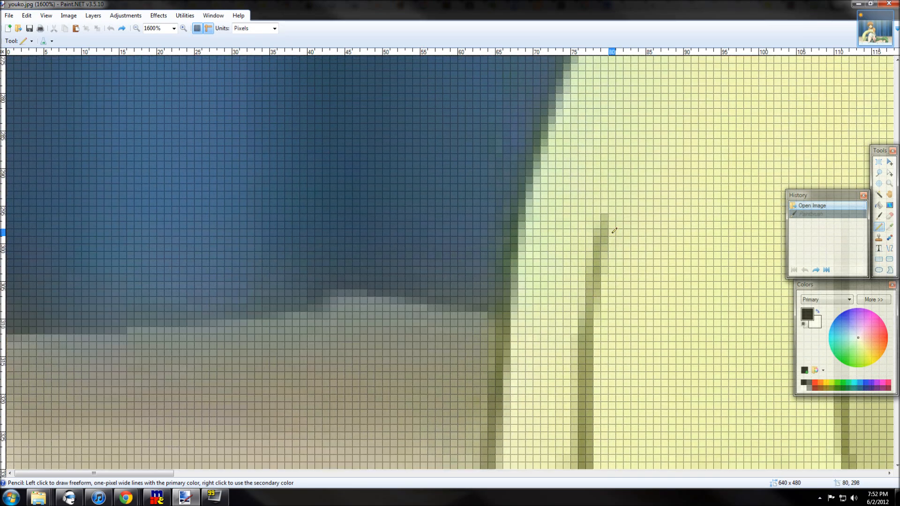
scroll(441, 324, down, 20)
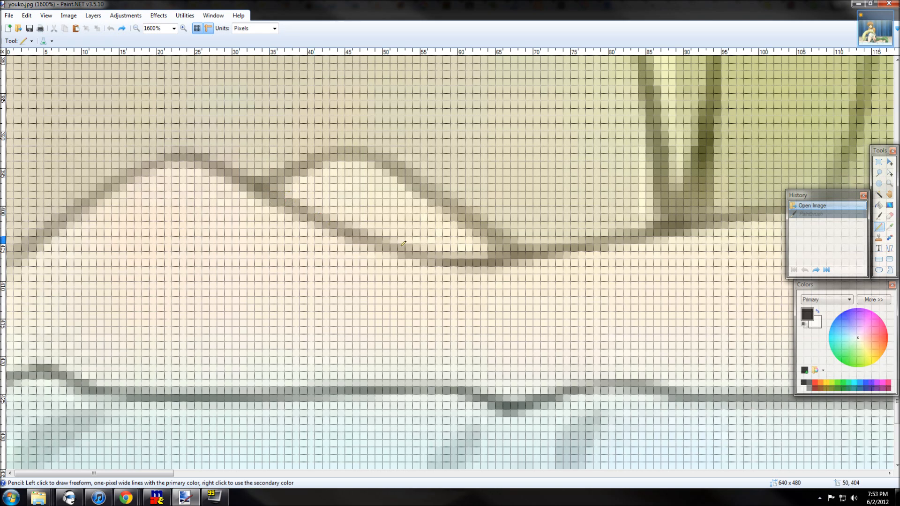
drag(259, 477, 377, 475)
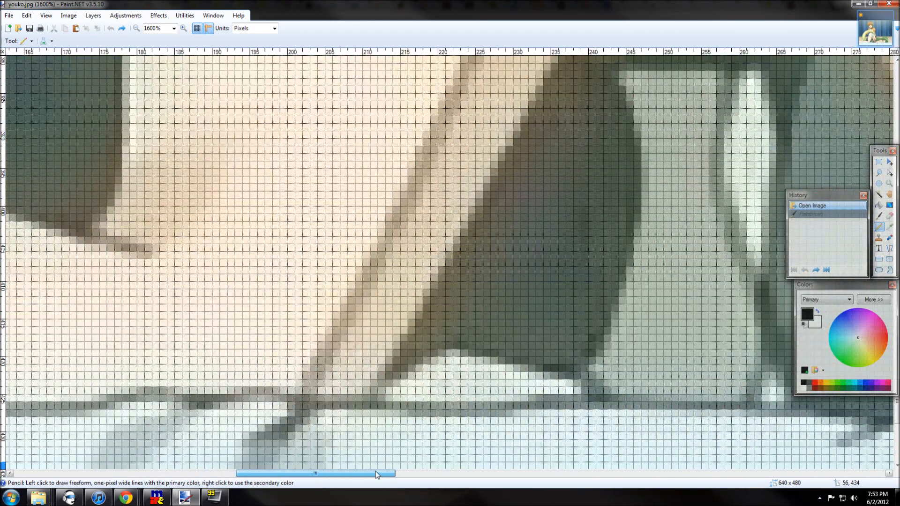
scroll(341, 330, up, 6)
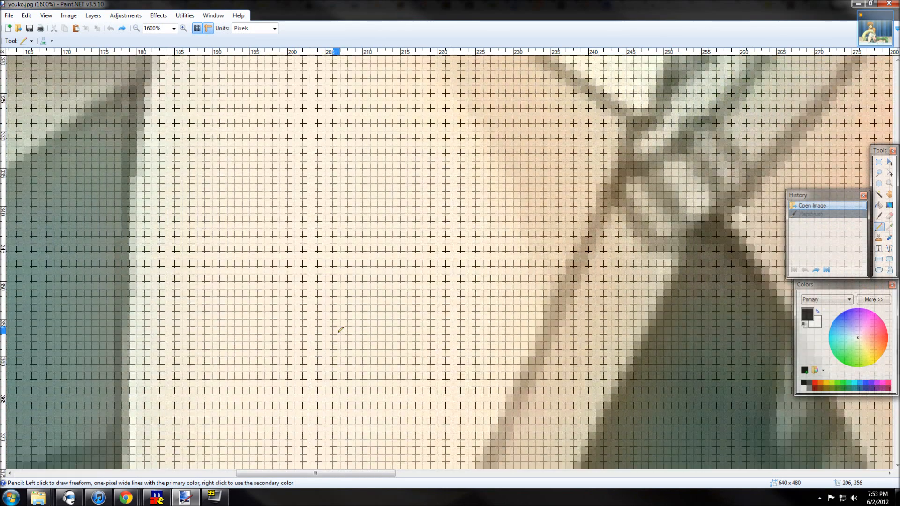
scroll(341, 330, up, 4)
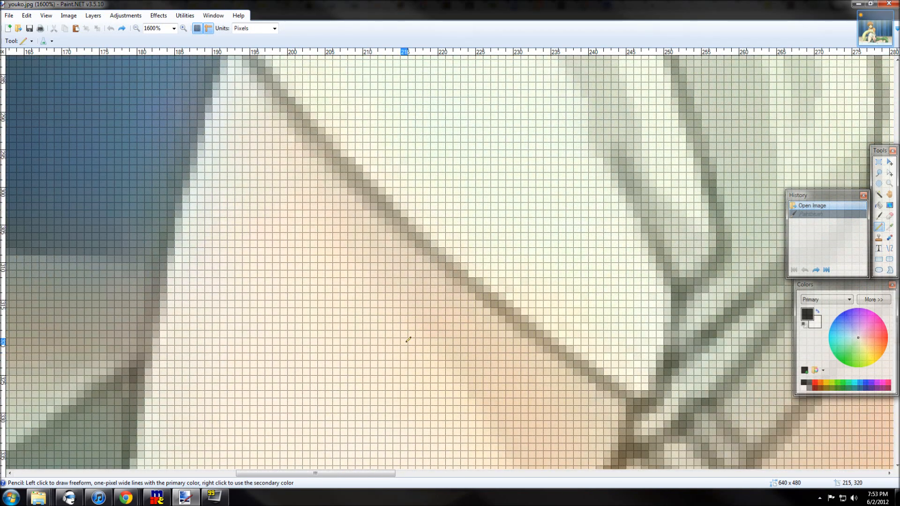
scroll(400, 345, up, 2)
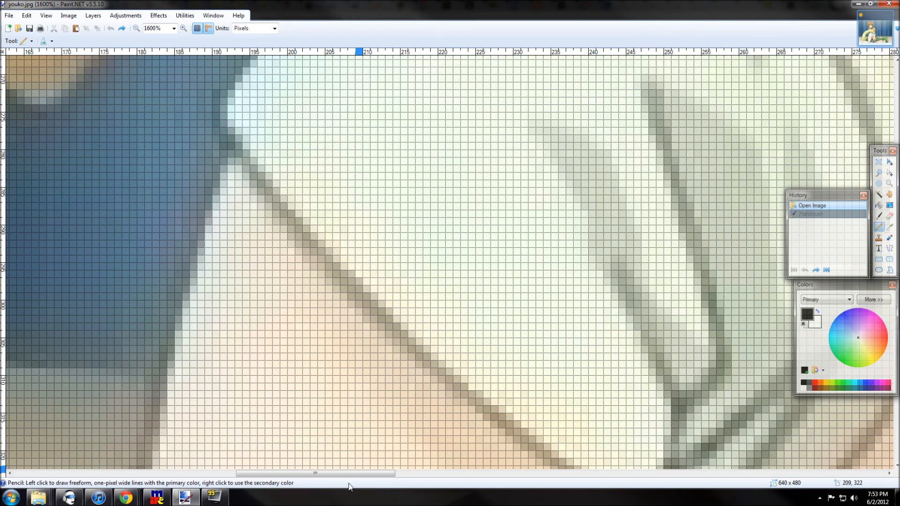
drag(355, 473, 433, 473)
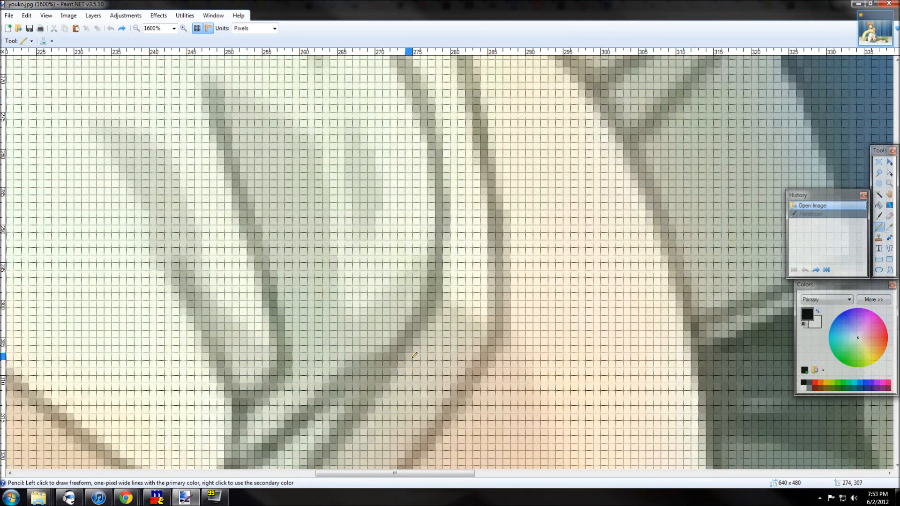
scroll(415, 353, up, 2)
scroll(415, 347, up, 2)
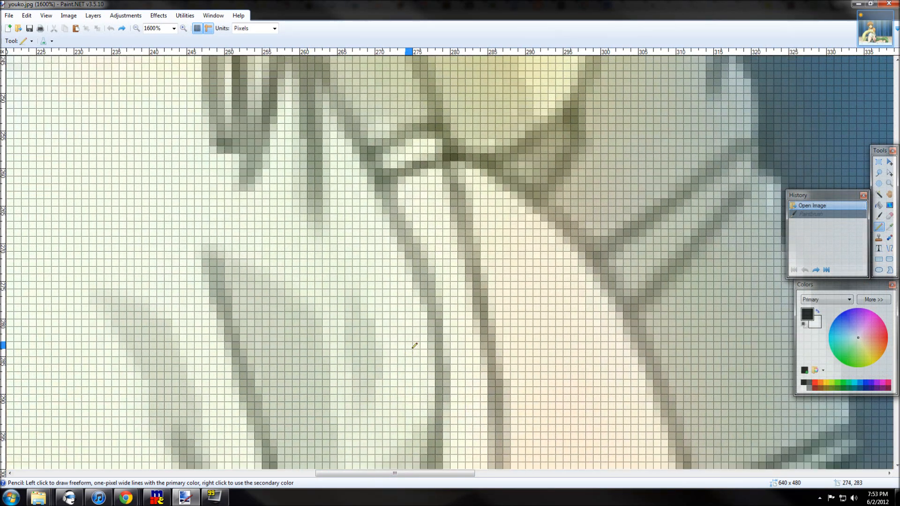
scroll(415, 345, up, 2)
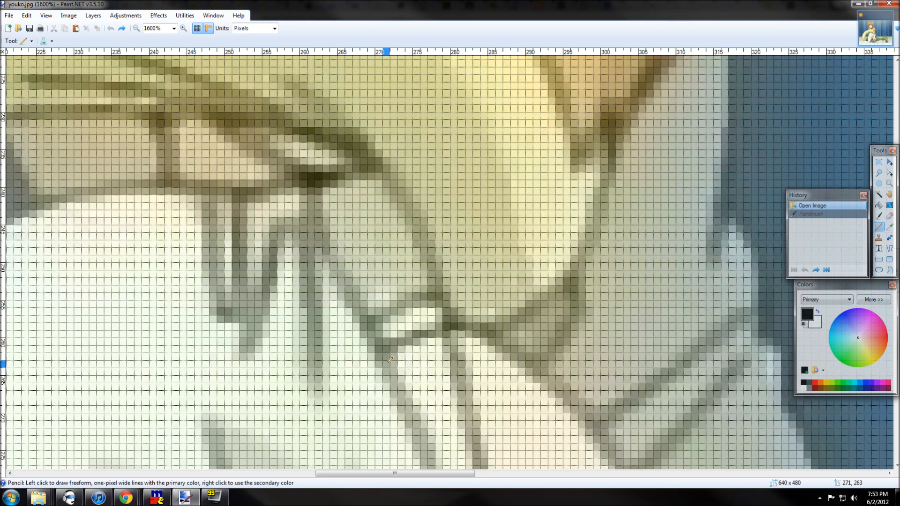
scroll(399, 375, down, 9)
drag(437, 473, 130, 471)
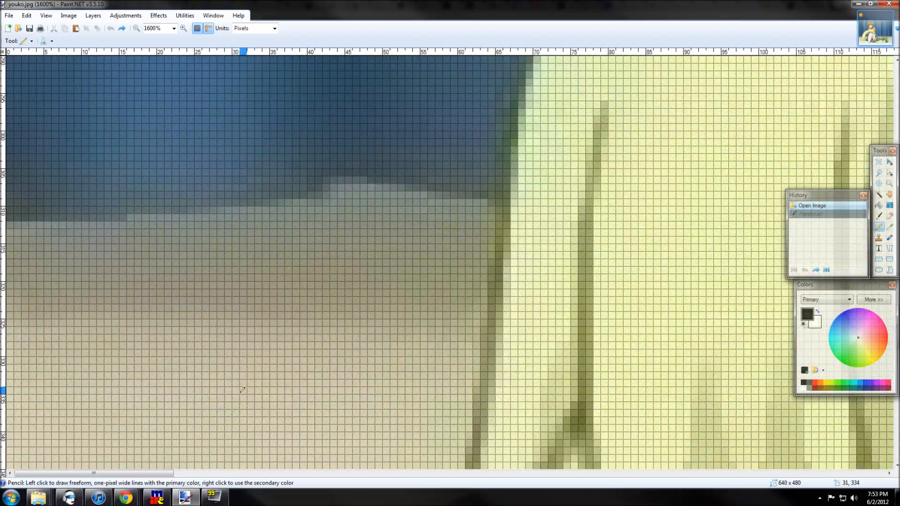
scroll(184, 424, down, 4)
Reduce the magnification to 100% to view the whole image.
click(137, 28)
click(137, 28)
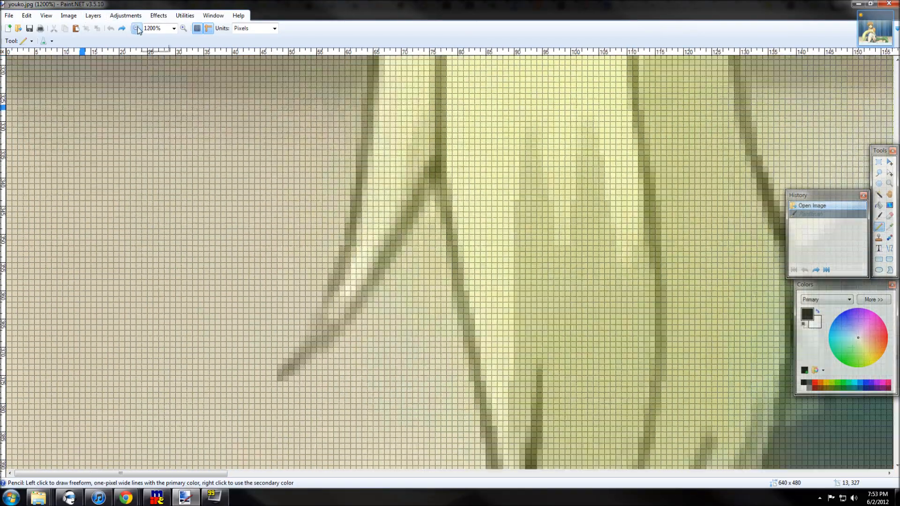
click(137, 28)
click(137, 28)
click(136, 28)
click(137, 28)
click(137, 28)
click(137, 28)
click(137, 28)
click(137, 28)
click(137, 28)
click(137, 28)
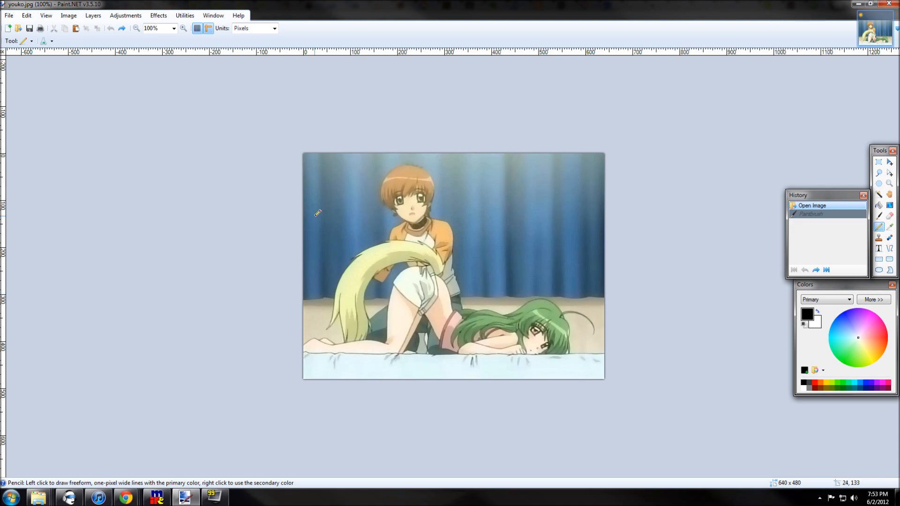
Magnify the image to 300% and place the Colors window above the History window.
click(184, 30)
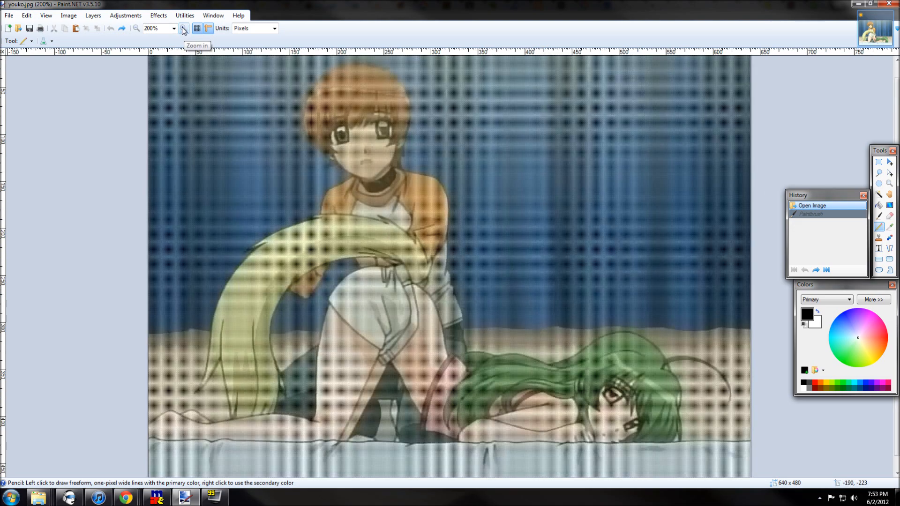
click(184, 29)
scroll(589, 300, down, 5)
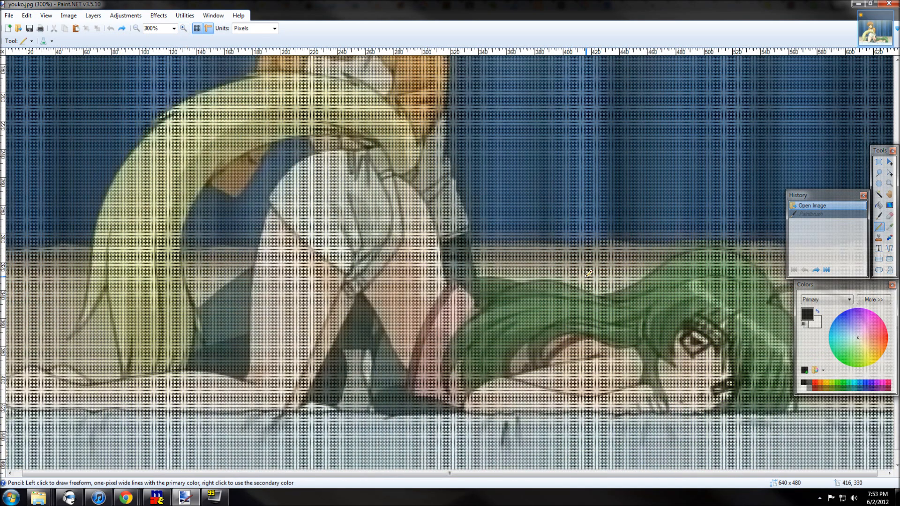
scroll(491, 326, up, 1)
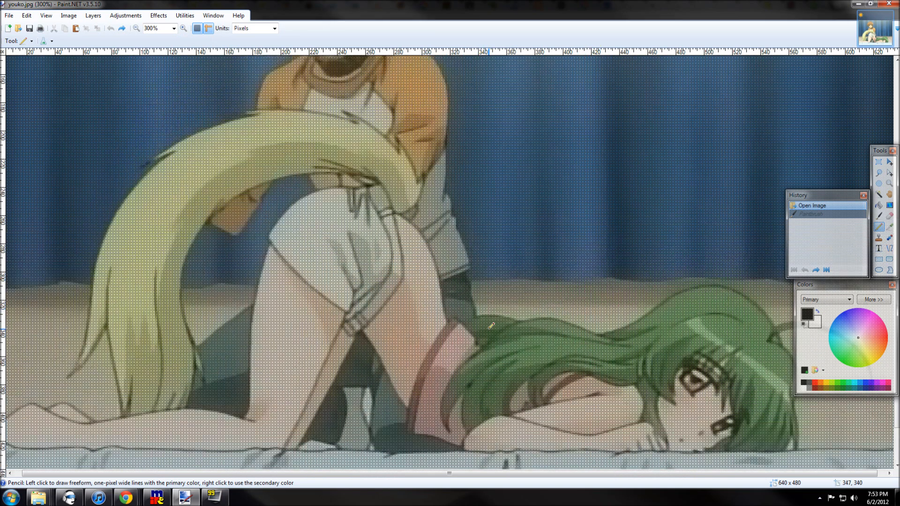
drag(550, 474, 538, 475)
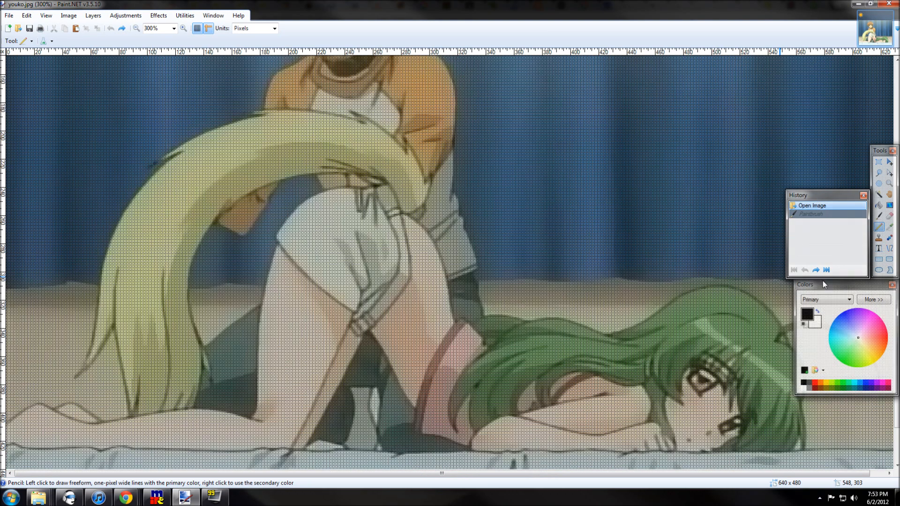
drag(829, 287, 799, 81)
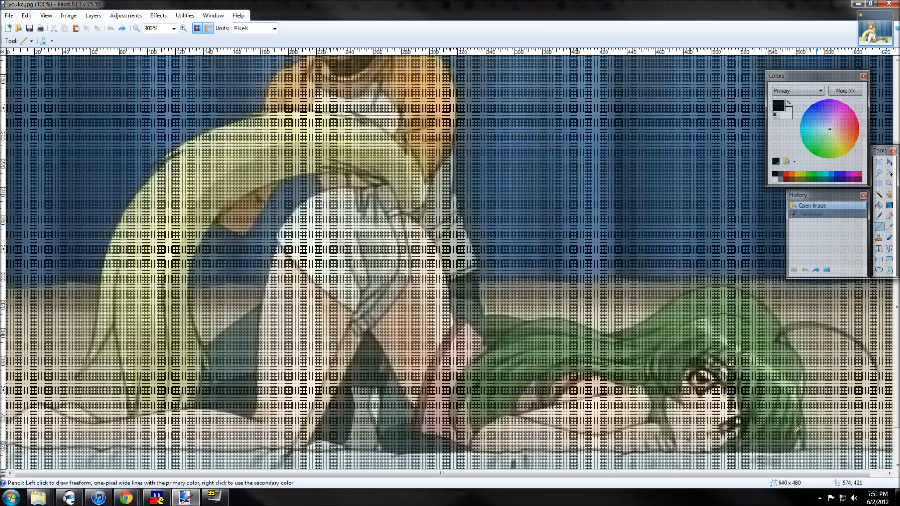
Draw a trial rectangular selection over the image's lower right part, hide the pixel grid and clear the selection.
click(879, 164)
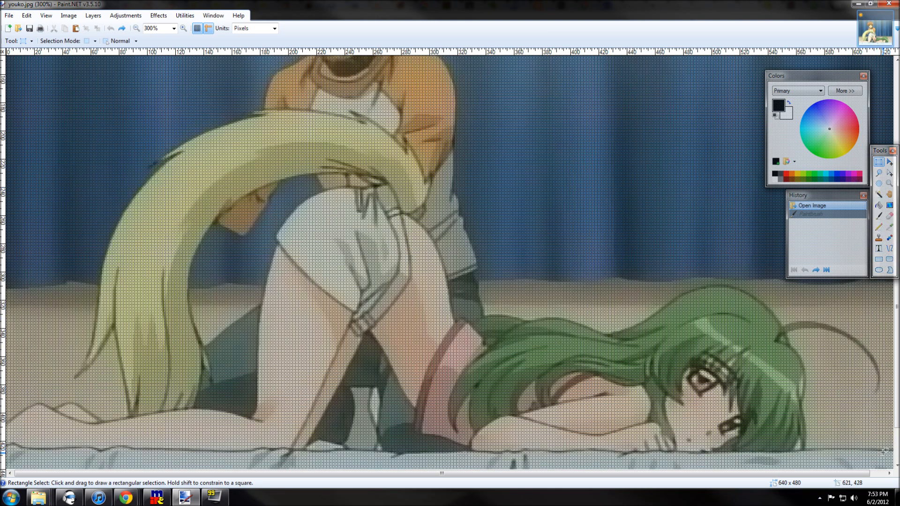
mouse_move(884, 451)
mouse_down()
mouse_move(880, 368)
mouse_move(865, 350)
mouse_move(684, 332)
mouse_move(602, 298)
mouse_move(467, 285)
mouse_move(279, 241)
mouse_up()
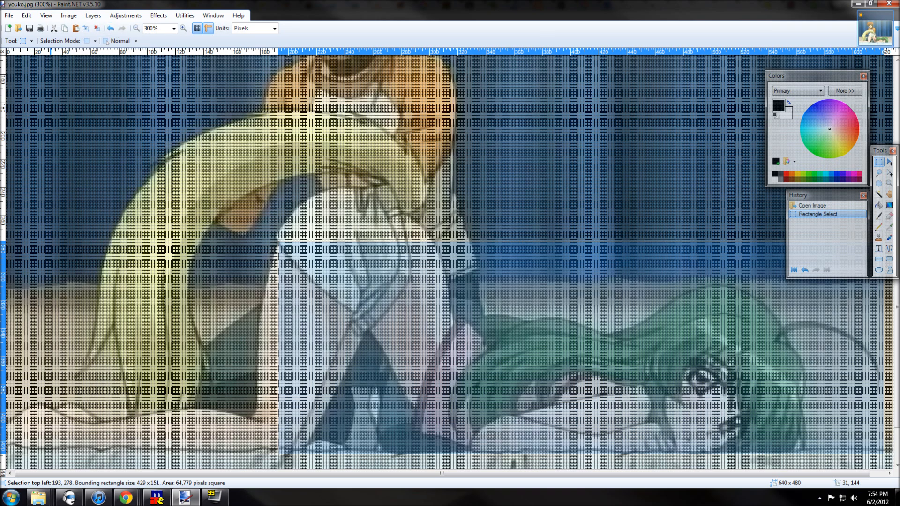
click(197, 28)
click(321, 249)
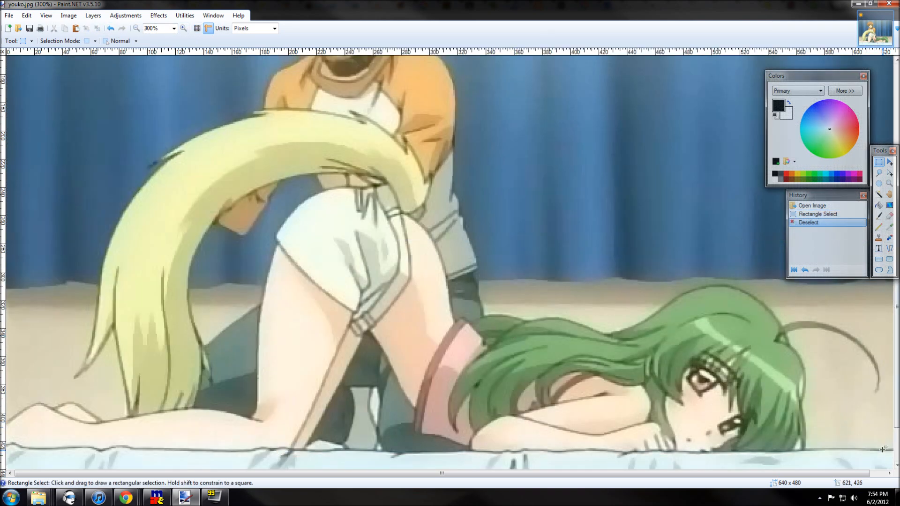
Crop the image to a 621 × 245 pixel rectangle that begins at its left edge, 183 pixels down.
drag(884, 451, 1, 105)
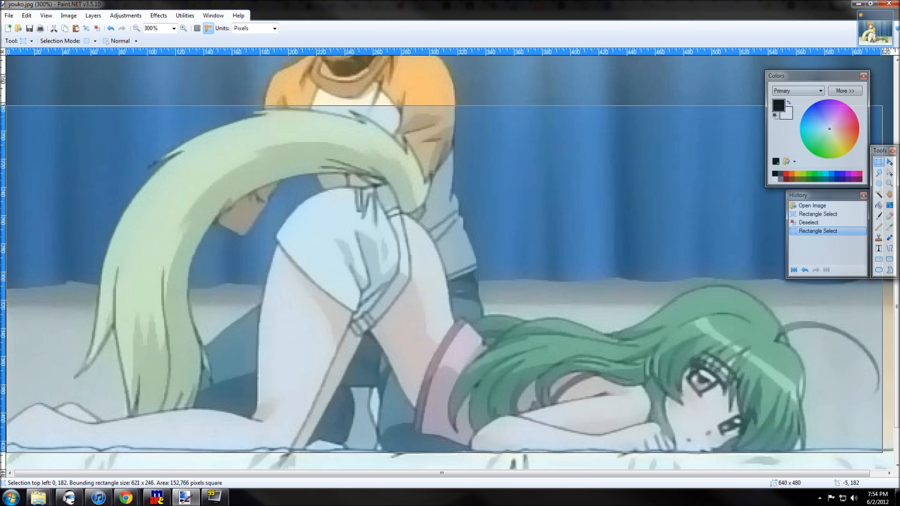
drag(1, 105, 1, 108)
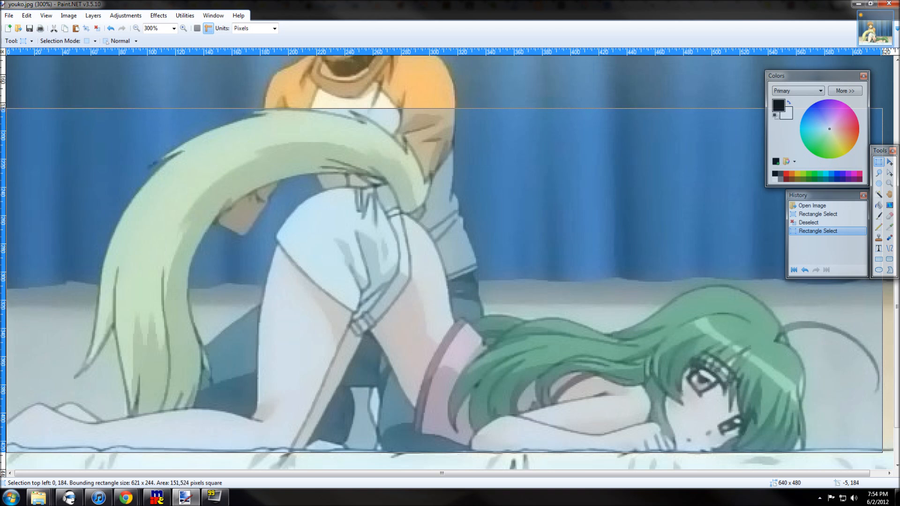
drag(1, 109, 1, 107)
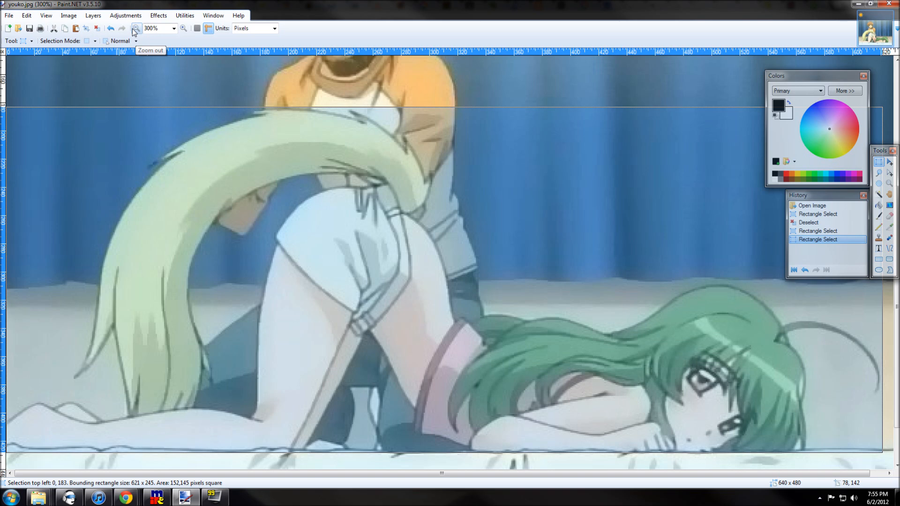
click(87, 30)
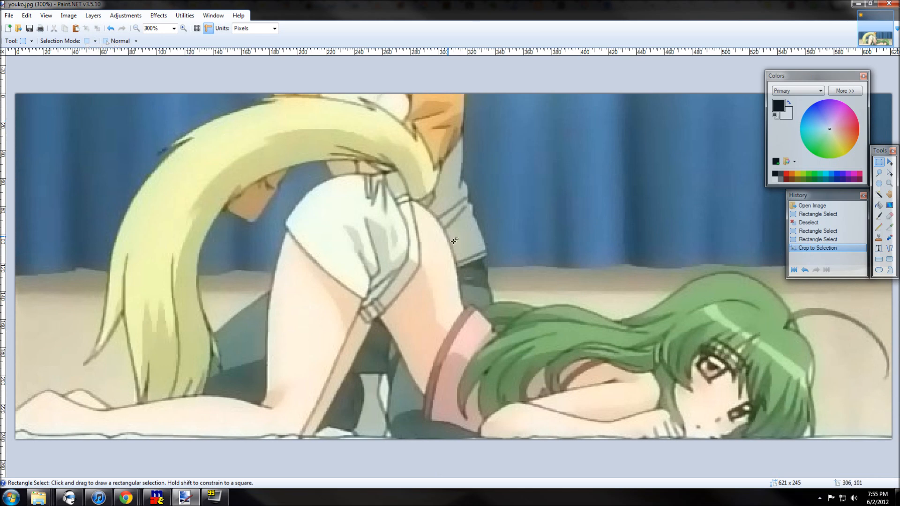
Reduce the magnification to 100% and stack the Colors and History windows below the Tools window.
click(136, 28)
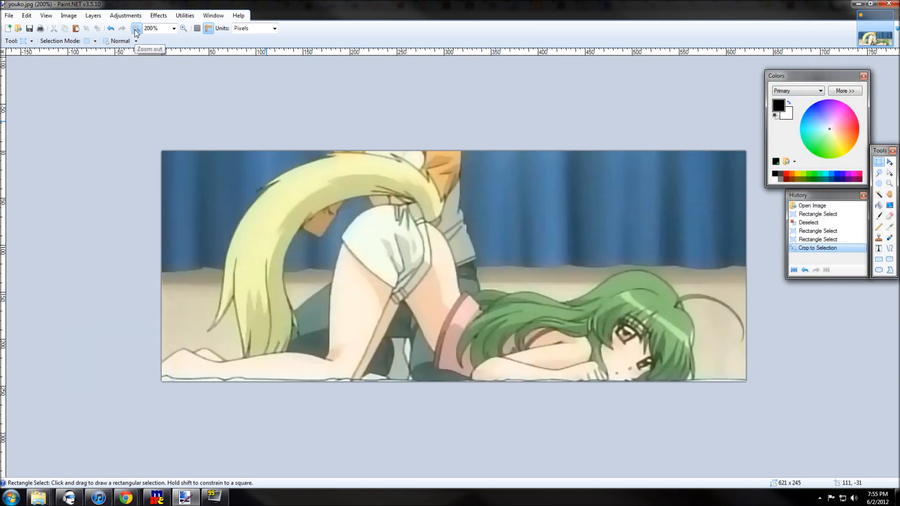
click(136, 28)
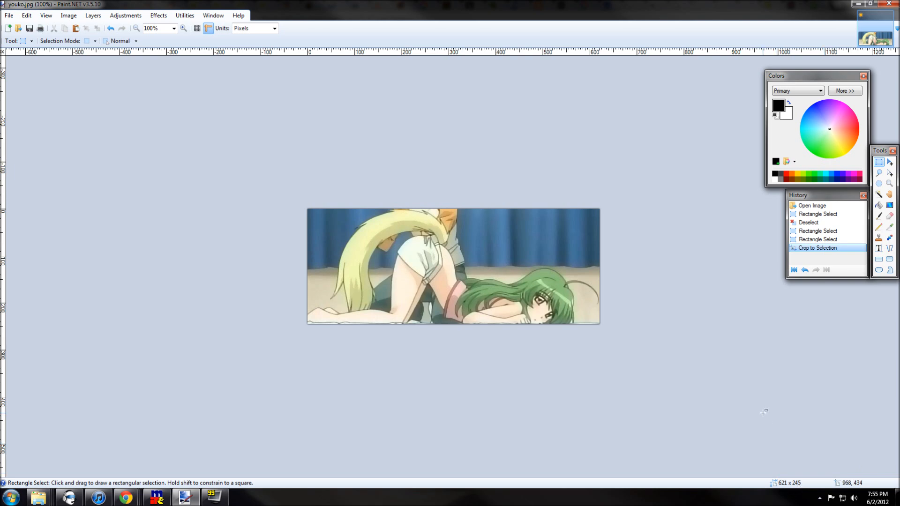
drag(814, 81, 844, 297)
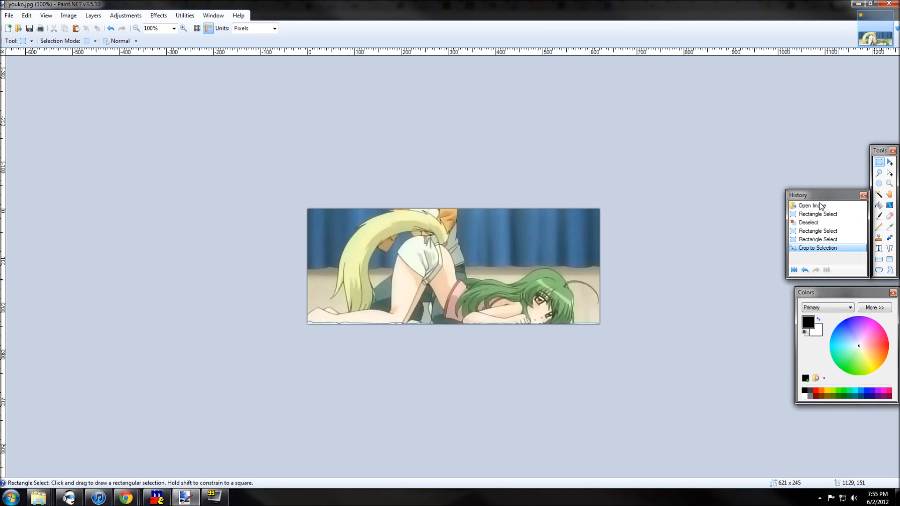
drag(822, 195, 854, 399)
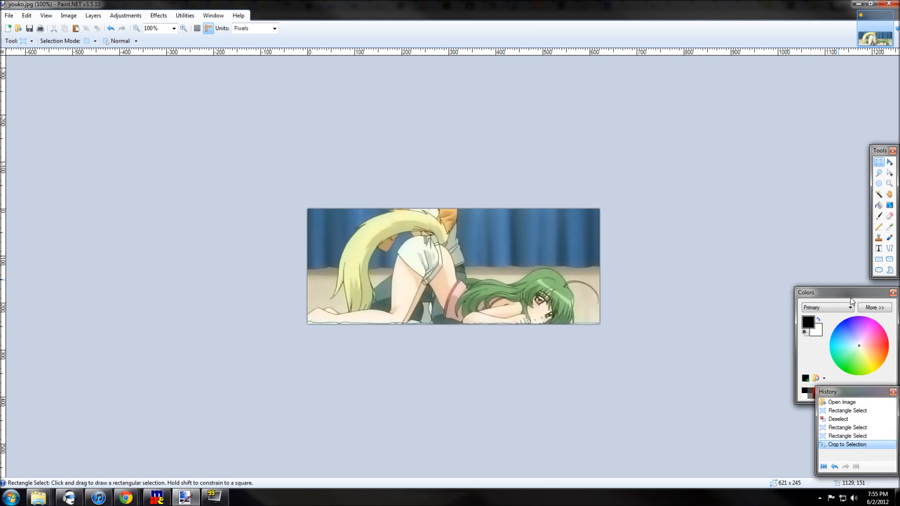
drag(849, 293, 849, 288)
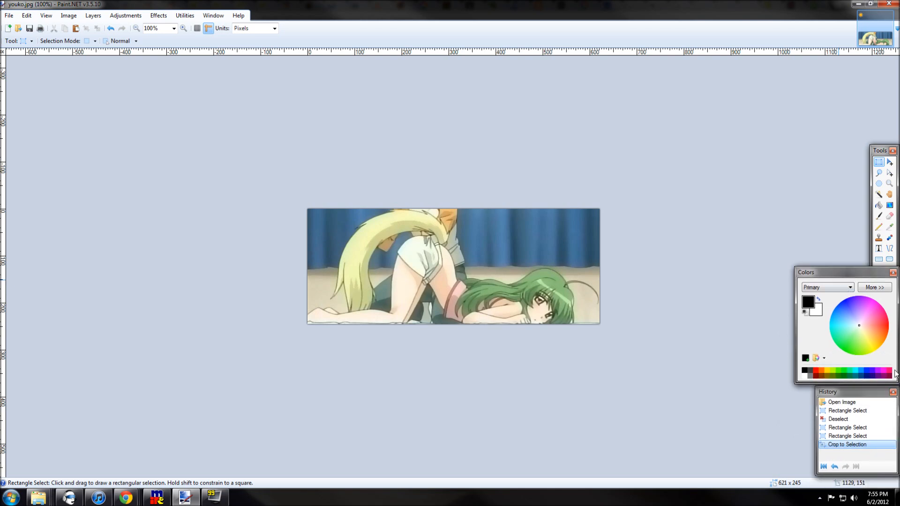
click(883, 154)
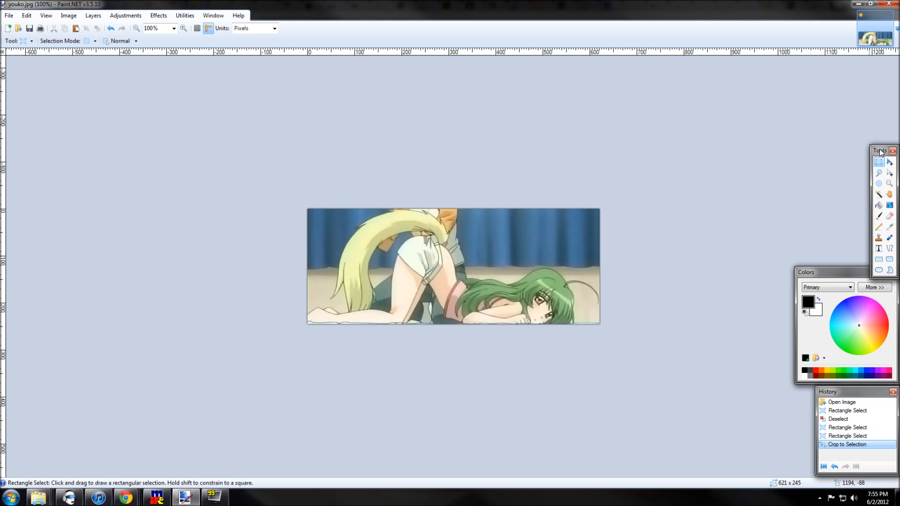
mouse_move(845, 277)
mouse_down()
mouse_move(818, 291)
mouse_move(834, 275)
mouse_move(832, 295)
mouse_move(843, 288)
mouse_up()
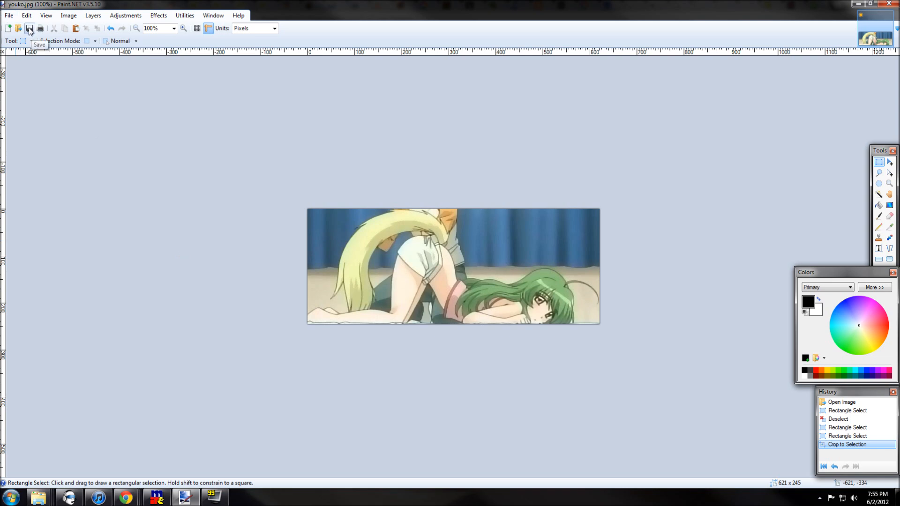
Resize the cropped image by percentage to 50%.
click(69, 16)
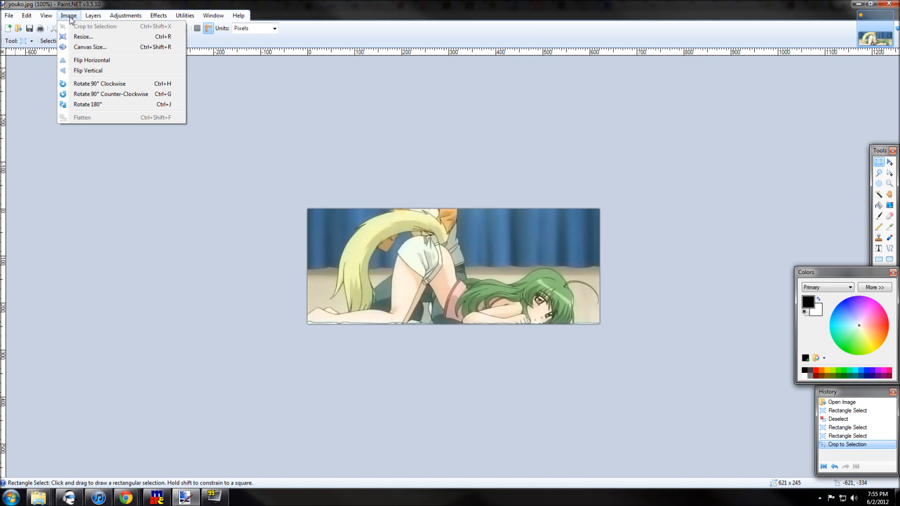
click(82, 37)
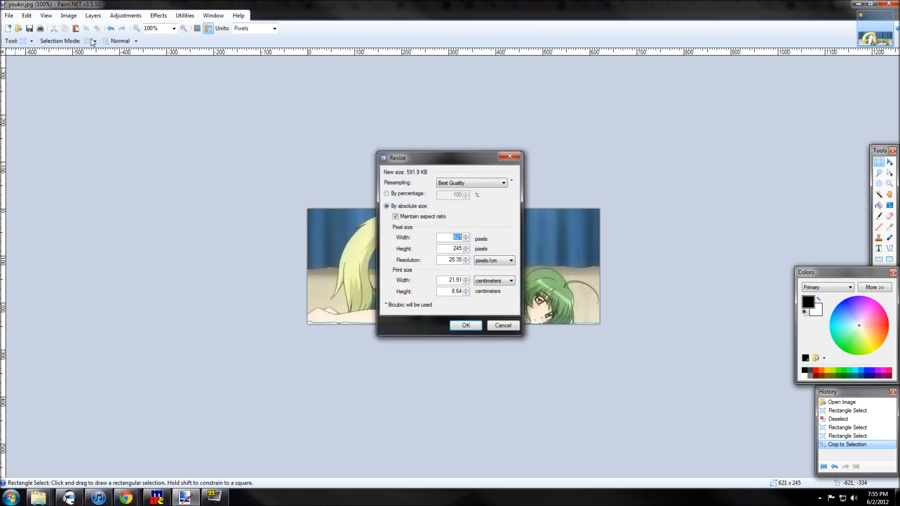
click(387, 193)
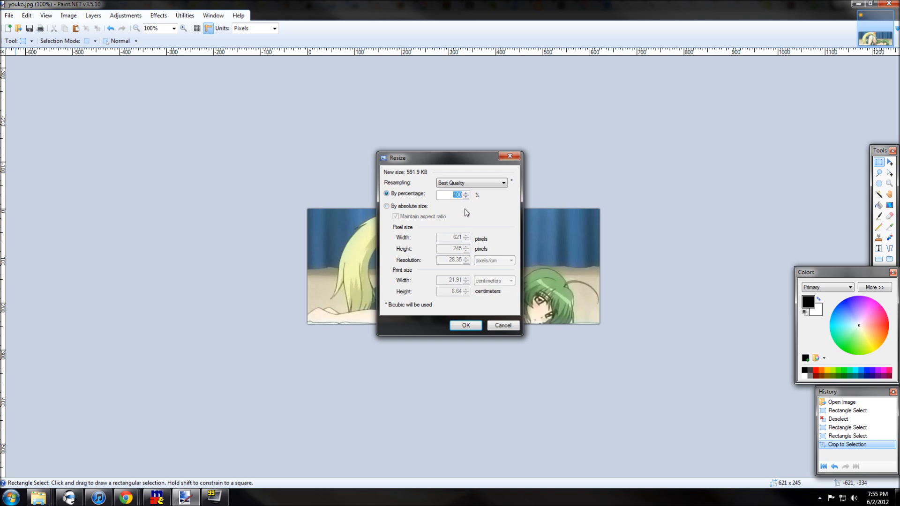
text(500)
key(BackSpace)
click(466, 327)
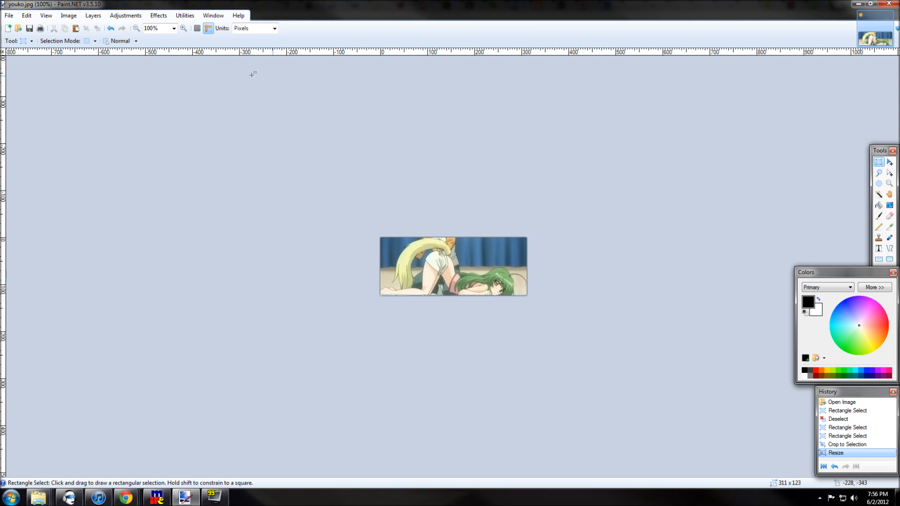
Show the pixel grid and magnify the resized image to 600%.
click(197, 28)
click(183, 28)
click(183, 28)
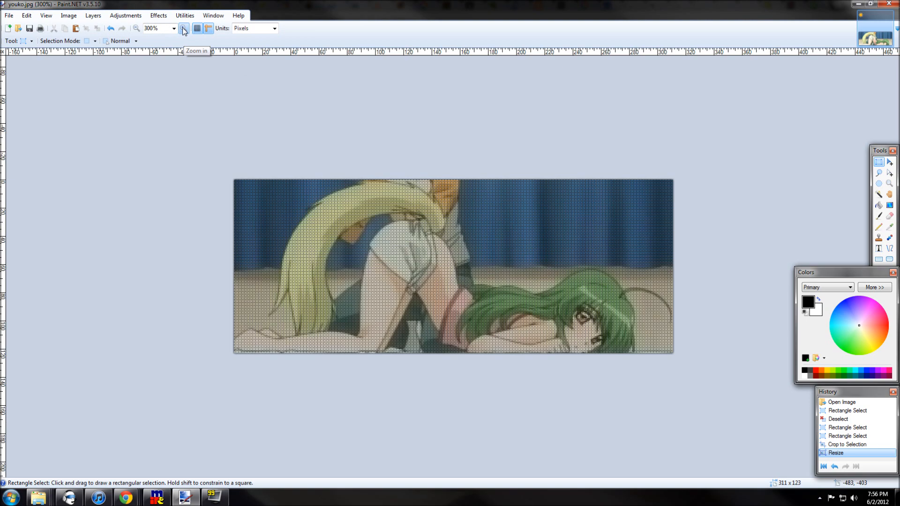
click(184, 28)
click(184, 29)
click(183, 28)
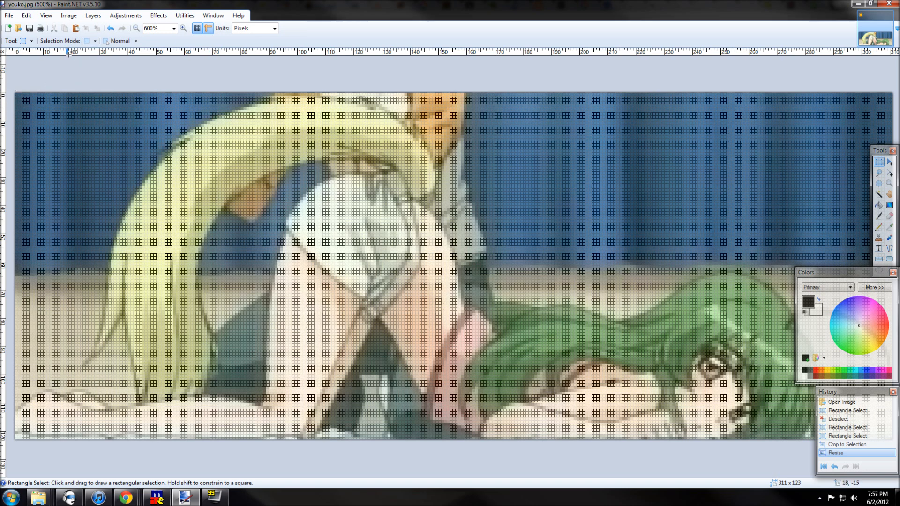
Enlarge the canvas to 312 × 124 pixels with a Bottom Right anchor, adding a one-pixel border along the top and left edges.
click(69, 17)
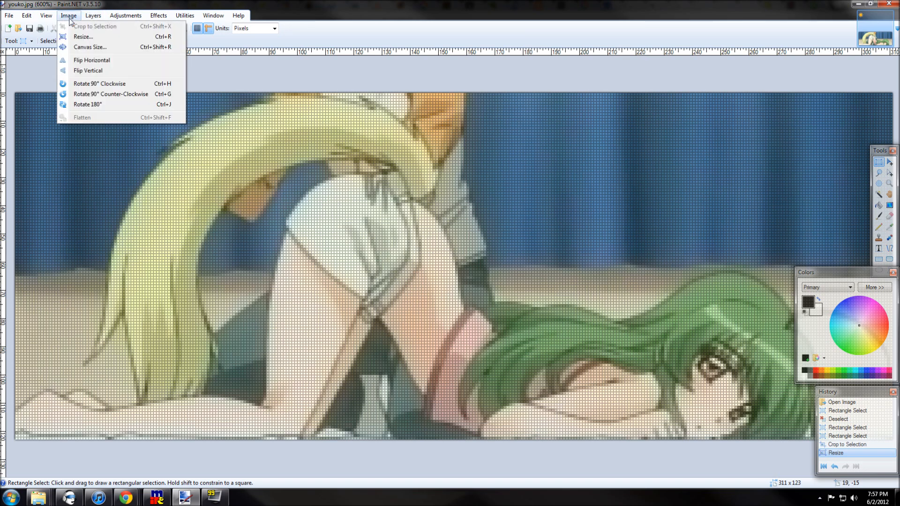
click(89, 47)
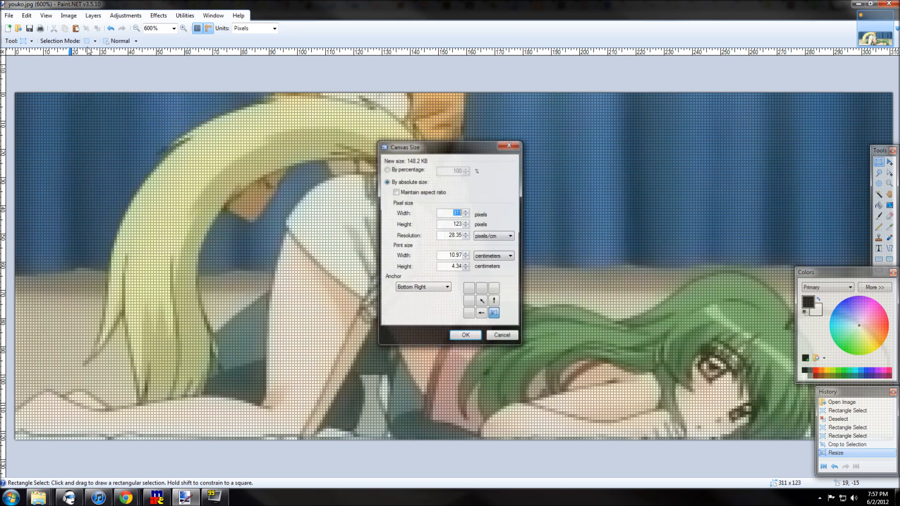
click(386, 183)
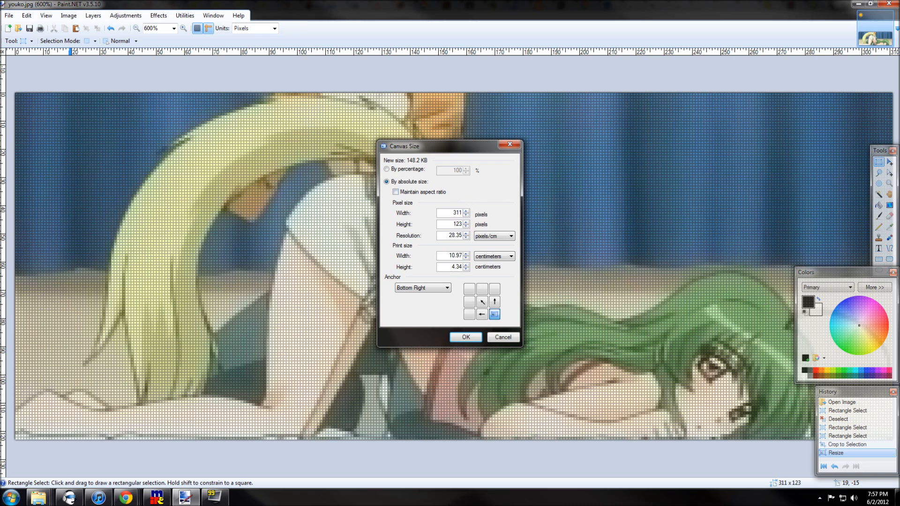
click(465, 212)
click(466, 222)
click(471, 290)
click(495, 316)
click(471, 291)
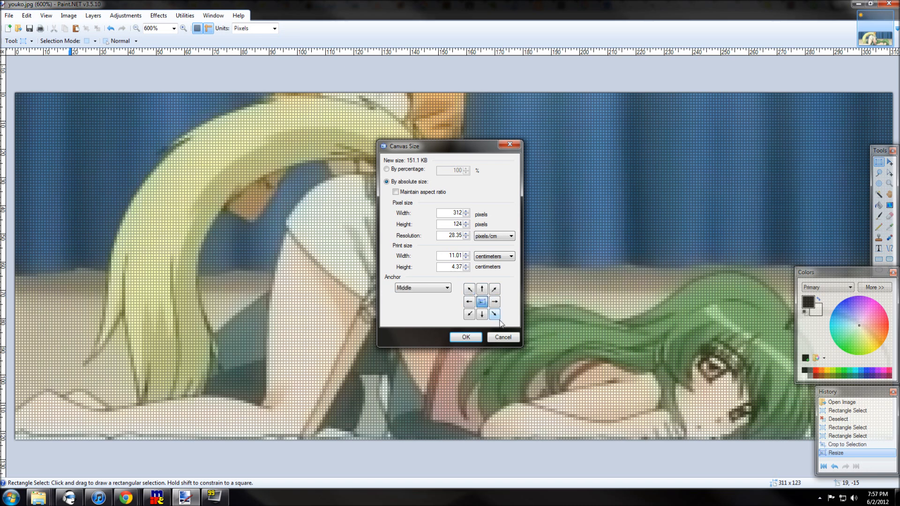
click(495, 315)
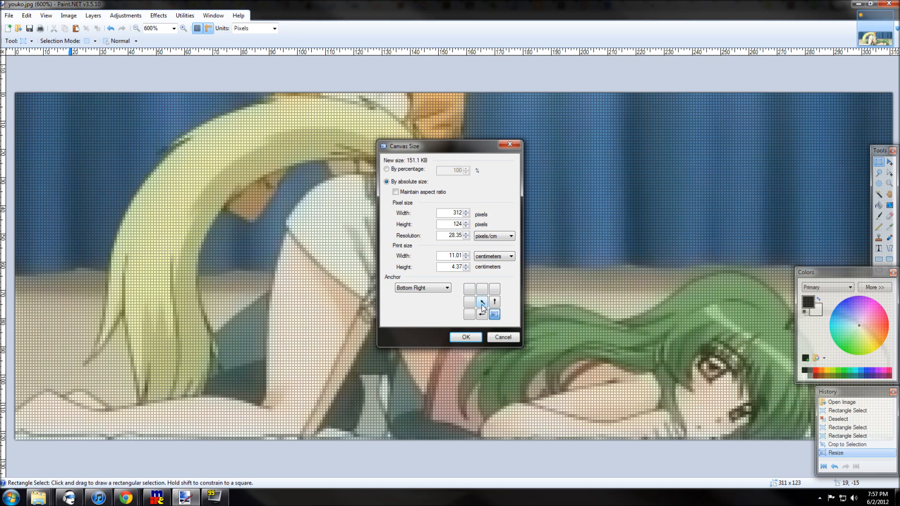
click(482, 302)
click(495, 316)
click(465, 338)
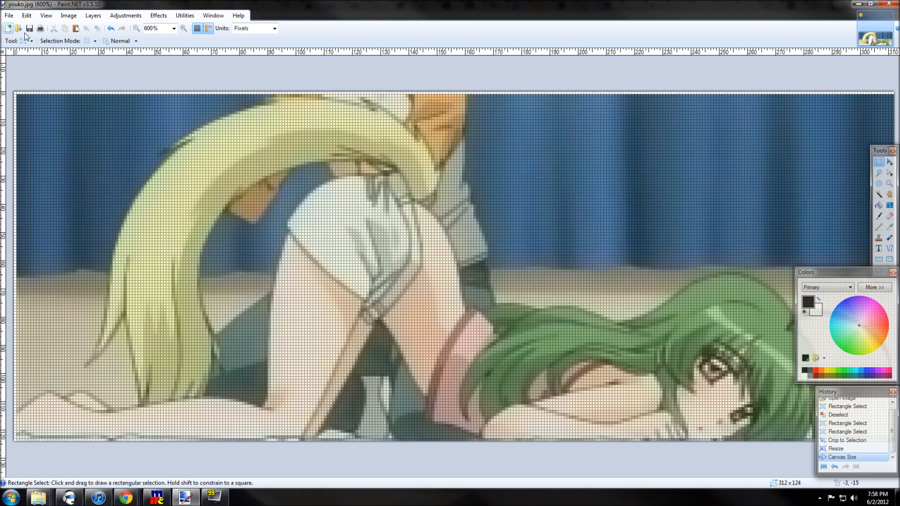
Magnify the image to 1200% and bring its upper-left corner into view.
click(183, 31)
click(183, 31)
click(183, 31)
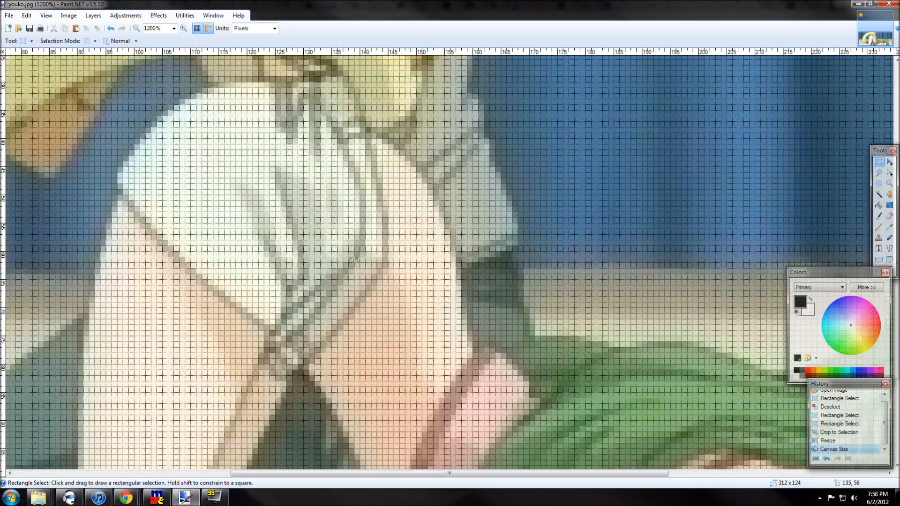
drag(520, 474, 96, 462)
scroll(11, 390, up, 3)
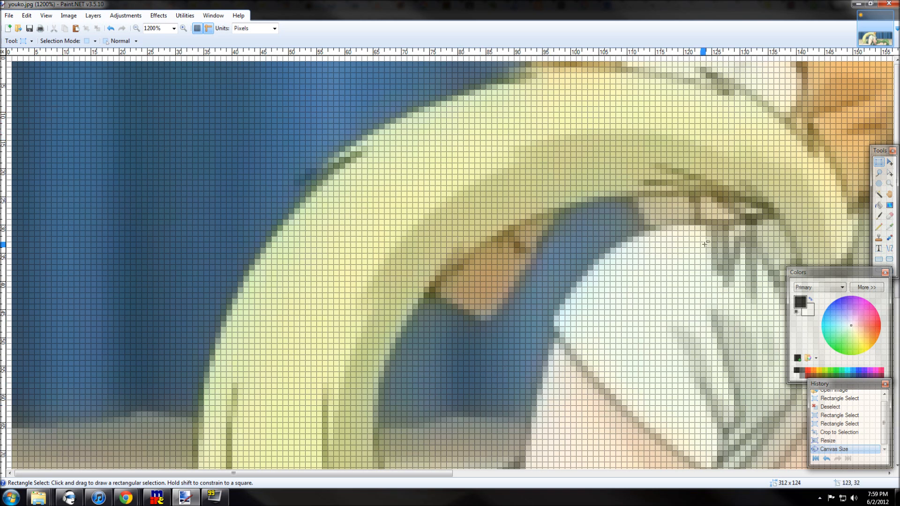
Mark the top border row with blue Pencil pixels at positions 10, 20, 30 and 40.
click(845, 270)
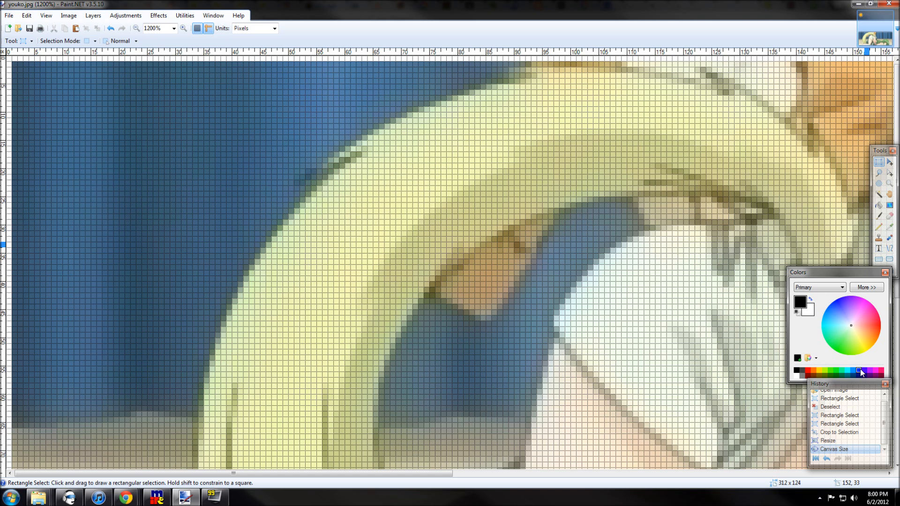
click(859, 371)
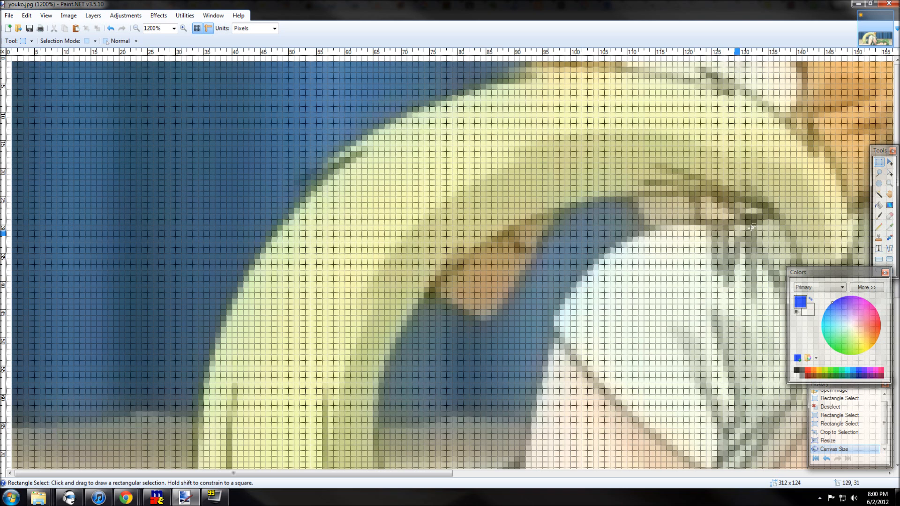
click(881, 228)
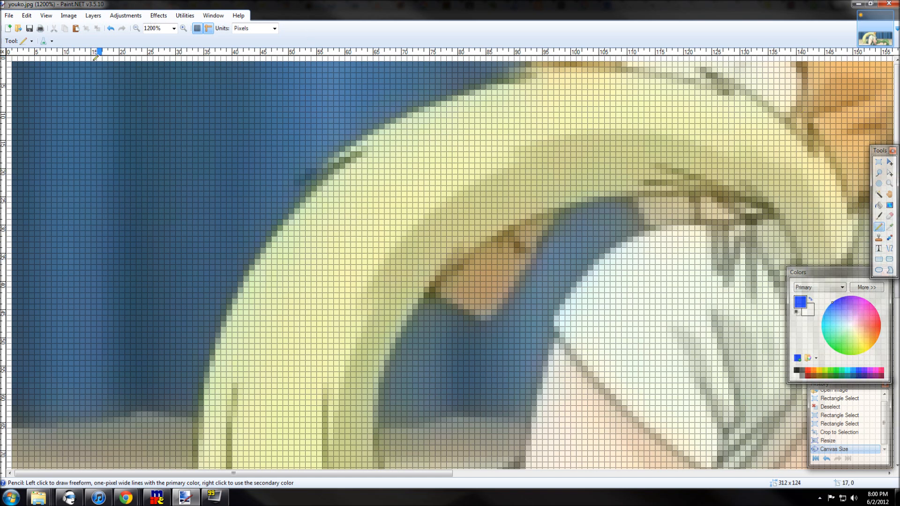
click(66, 58)
click(122, 58)
click(178, 58)
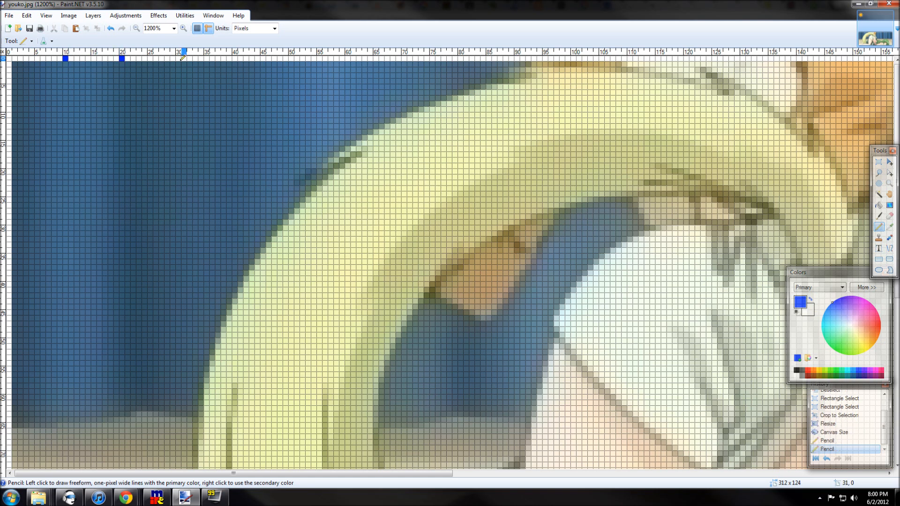
click(235, 57)
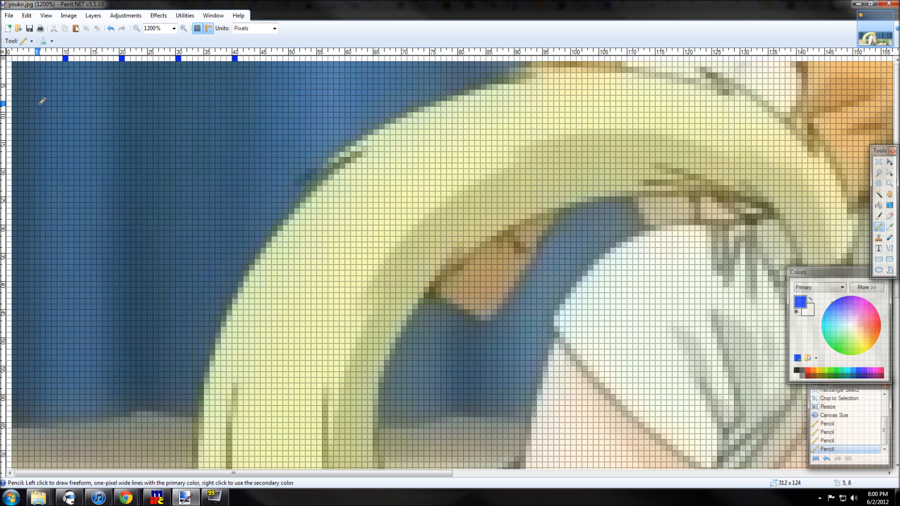
Mark the left border column with blue Pencil pixels every 10 pixels from 0 to 40.
click(11, 115)
click(9, 172)
click(10, 228)
click(9, 284)
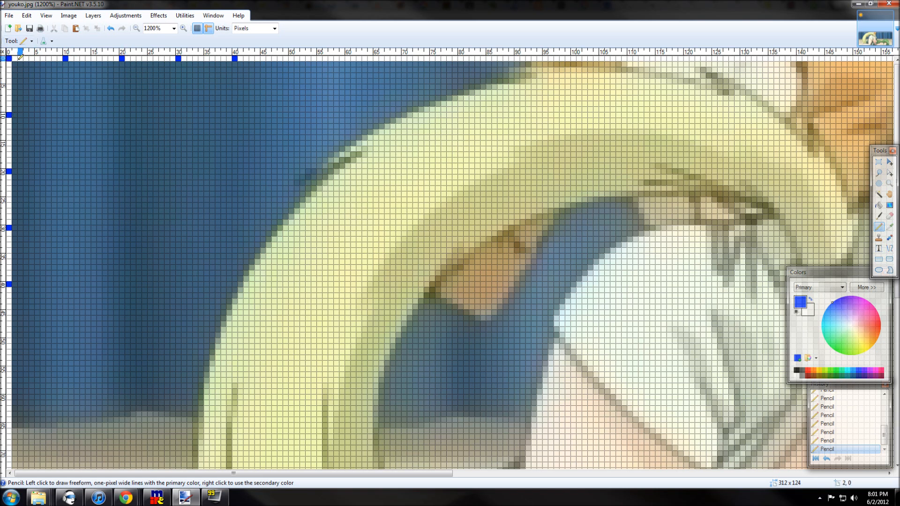
Mark position 50 in yellow and position 60 in blue on both the top border row and the left border column.
click(822, 371)
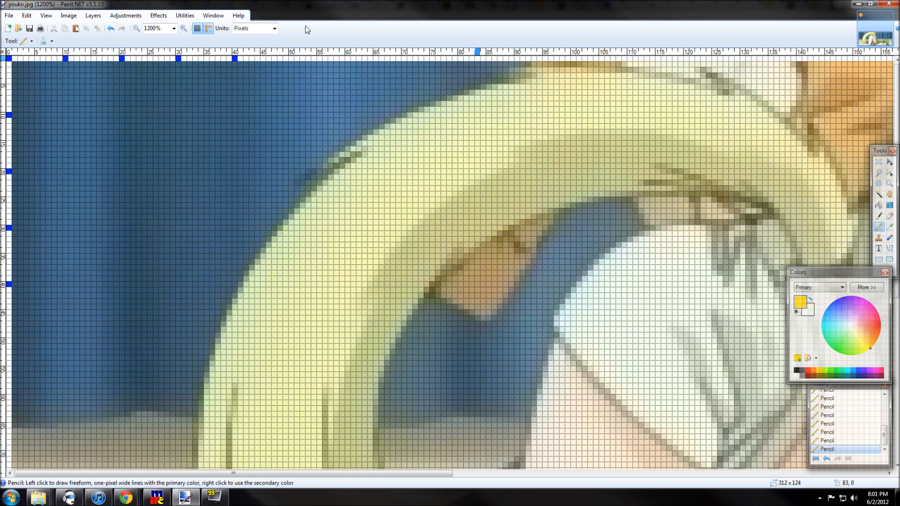
click(292, 58)
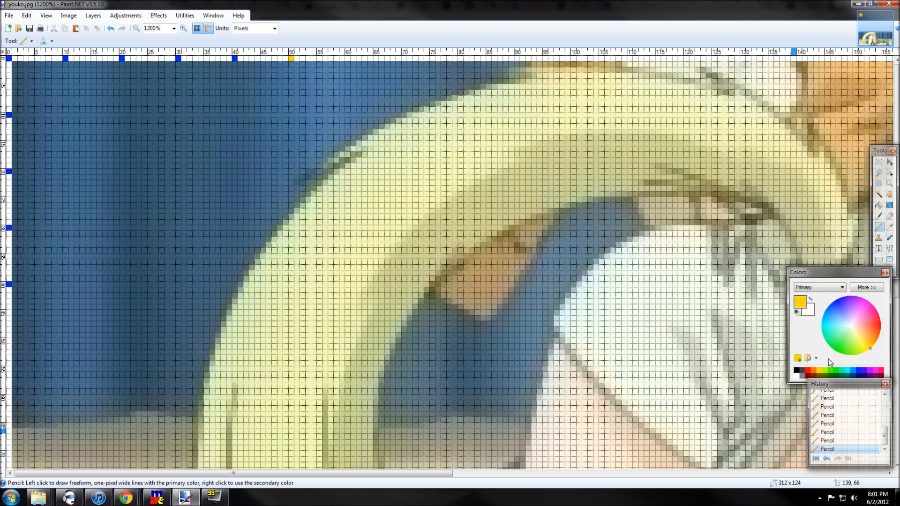
click(9, 341)
click(853, 370)
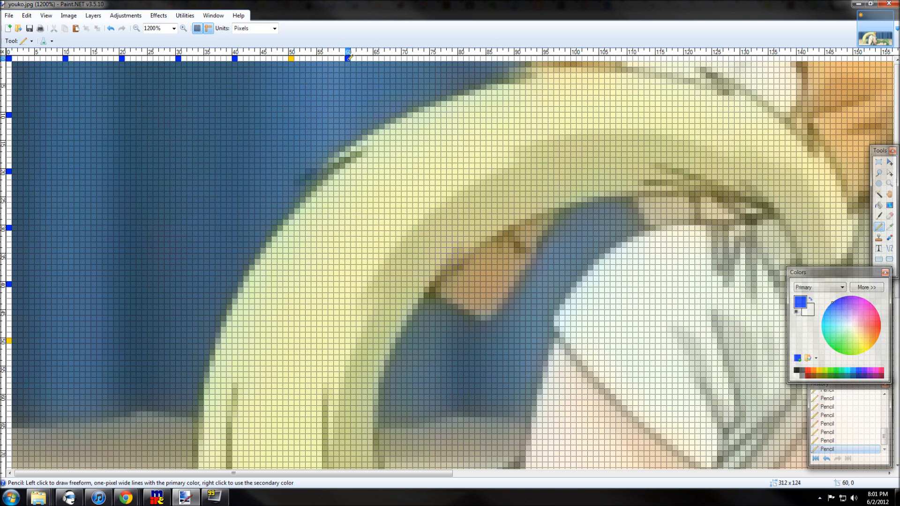
click(9, 397)
Draw blue Pencil guide lines down column 10 and across row 20 to column 50, plus a yellow one down column 50 to row 20.
drag(67, 61, 69, 223)
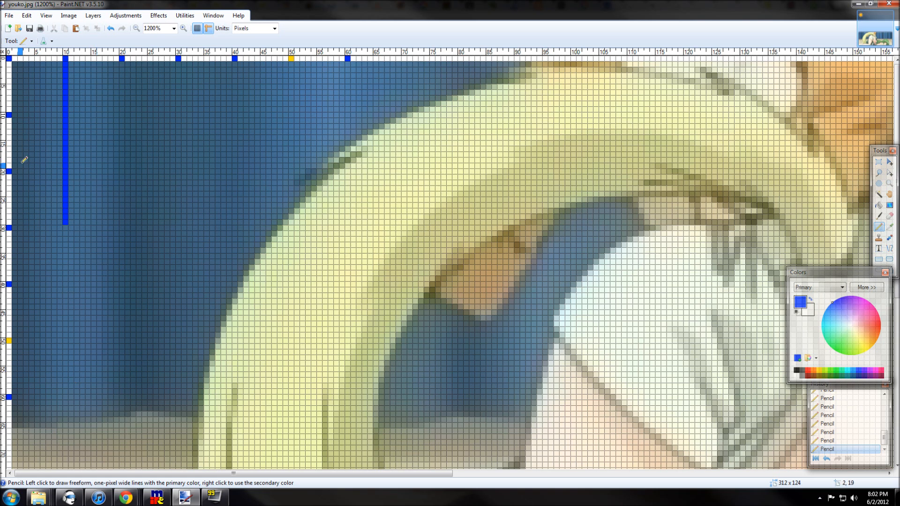
drag(17, 170, 294, 170)
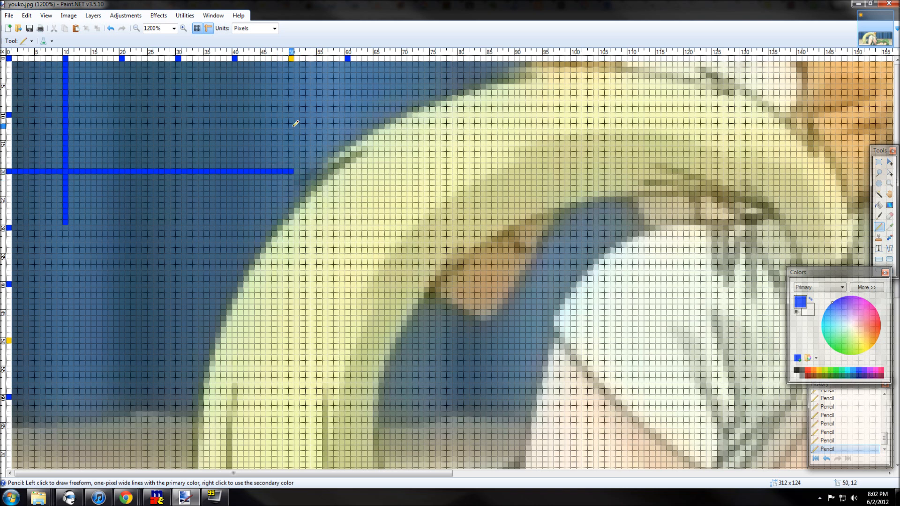
click(821, 373)
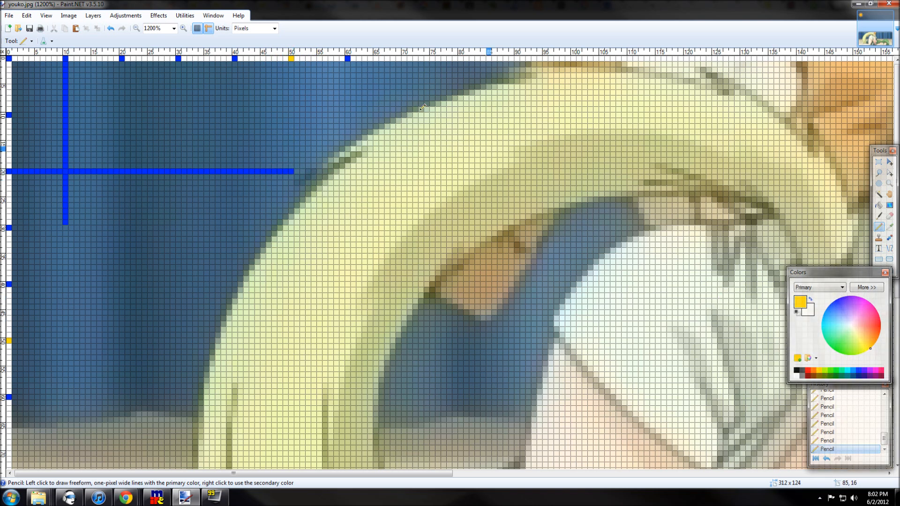
drag(293, 60, 297, 161)
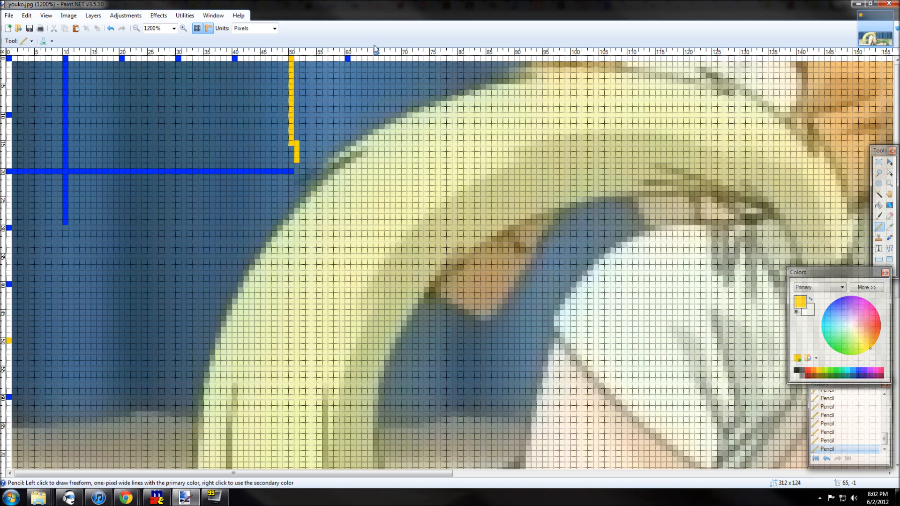
key(ctrl+z)
drag(292, 62, 293, 174)
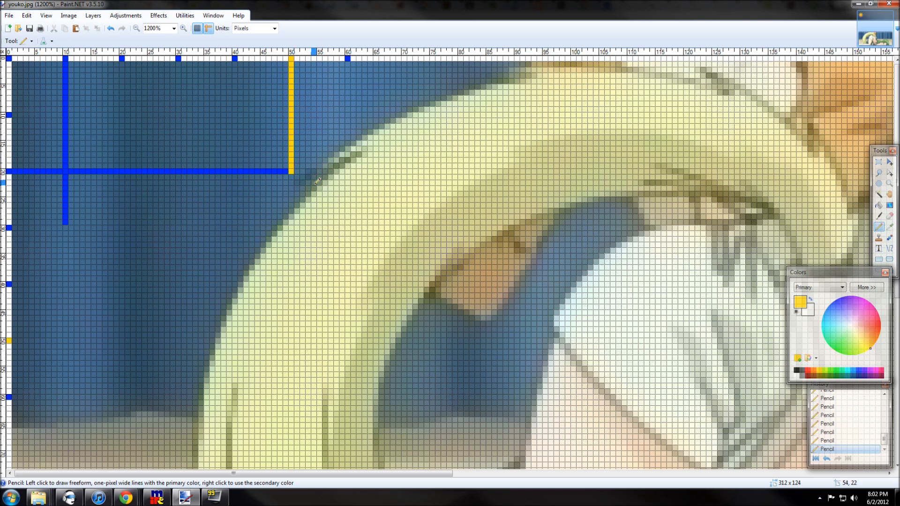
Magnify the image to 1600% and look over its left part between the upper and lower edges.
click(183, 29)
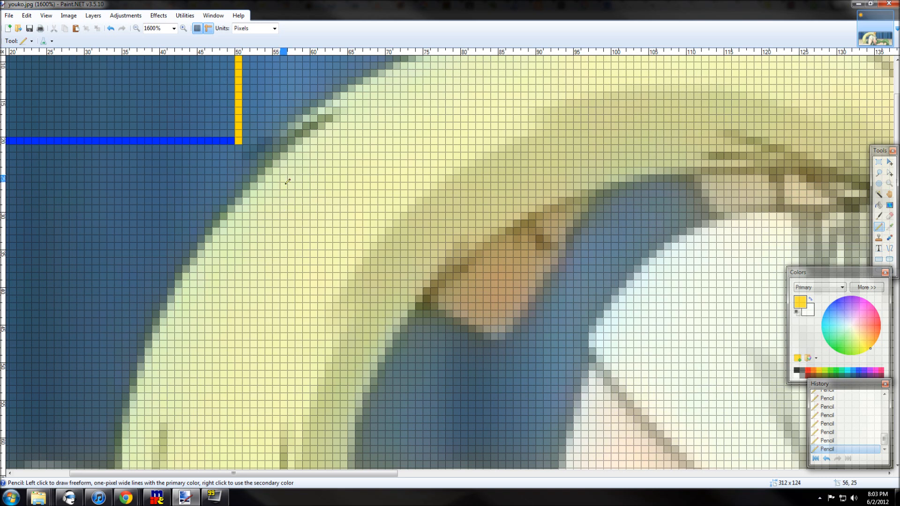
scroll(123, 103, down, 3)
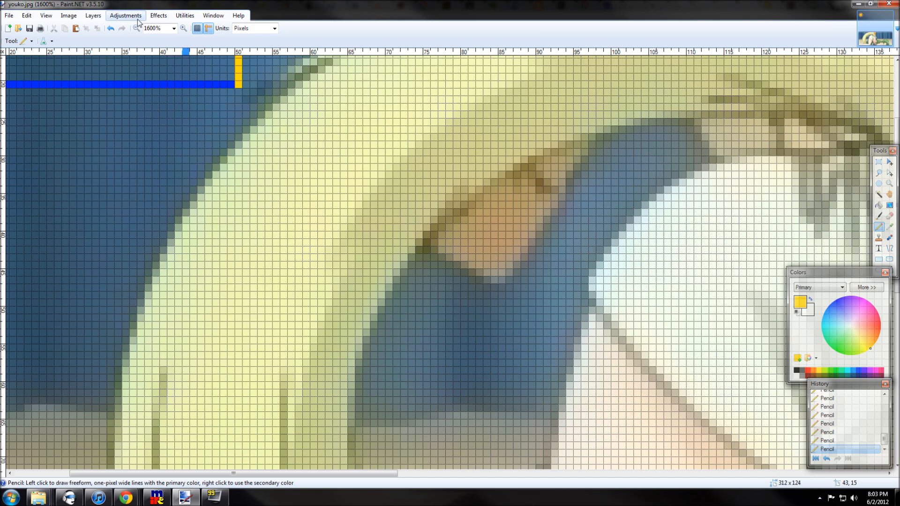
scroll(185, 227, up, 5)
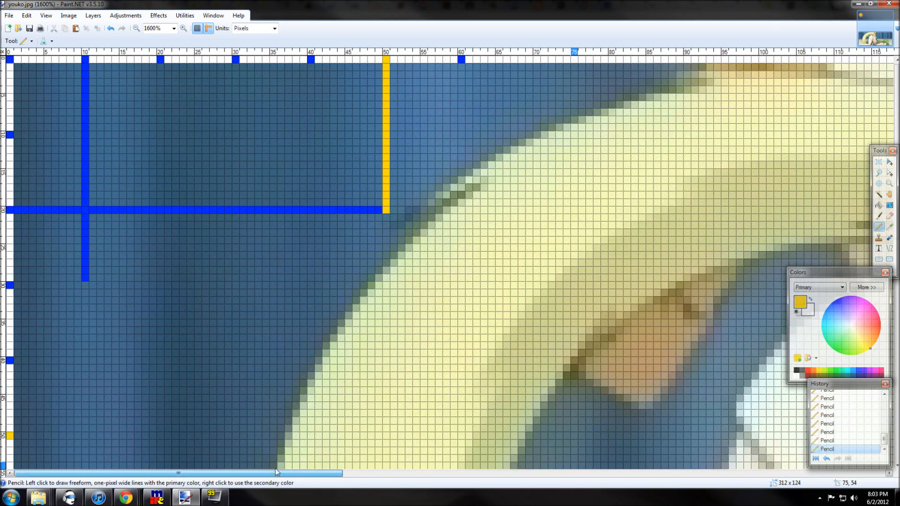
drag(334, 473, 277, 474)
scroll(215, 386, down, 10)
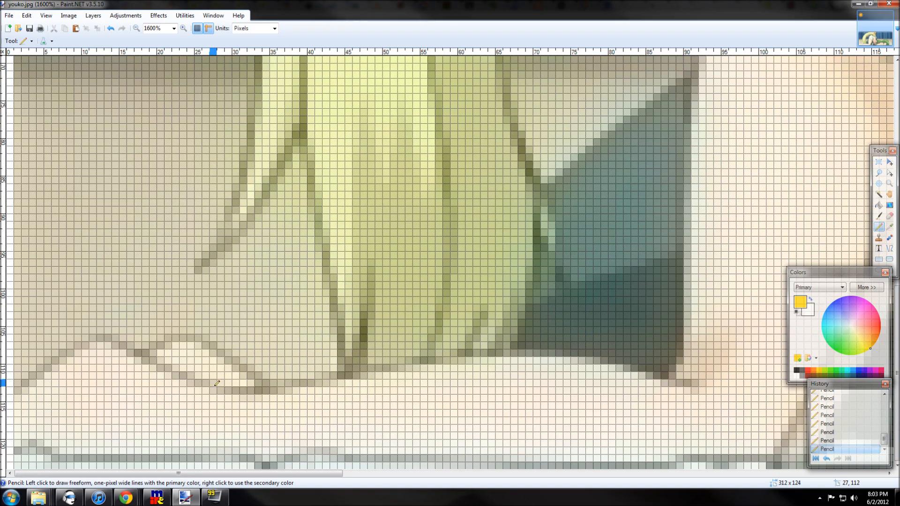
scroll(216, 380, up, 10)
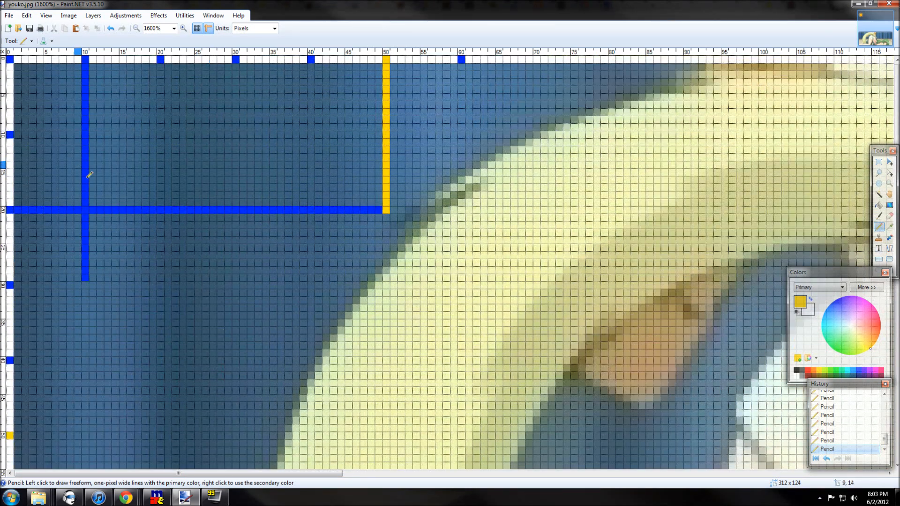
scroll(178, 229, down, 10)
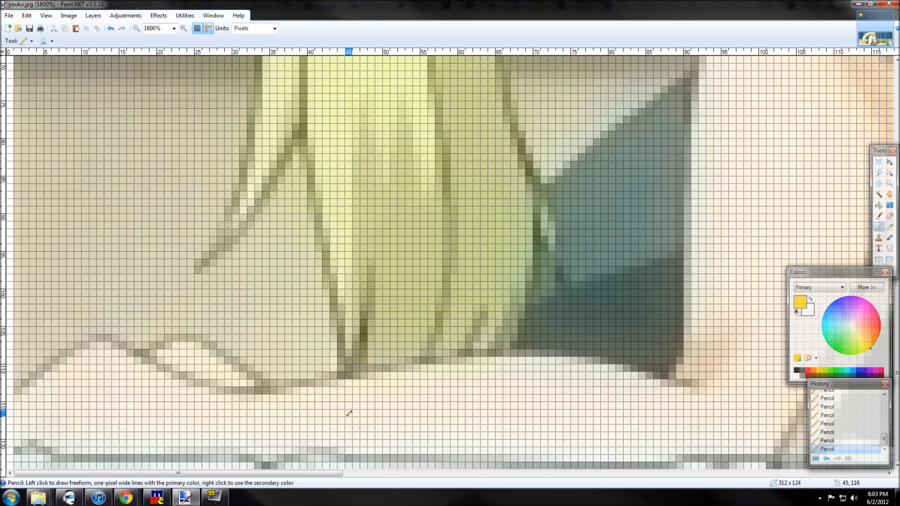
Draw a cyan line along row 100 from the left border to about column 41, with a short blue mark crossing it at column 20.
click(859, 371)
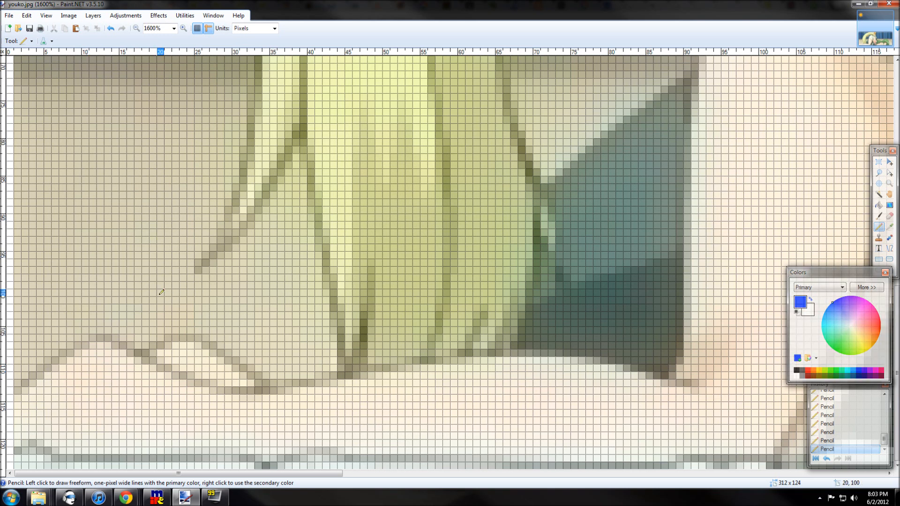
drag(160, 294, 160, 323)
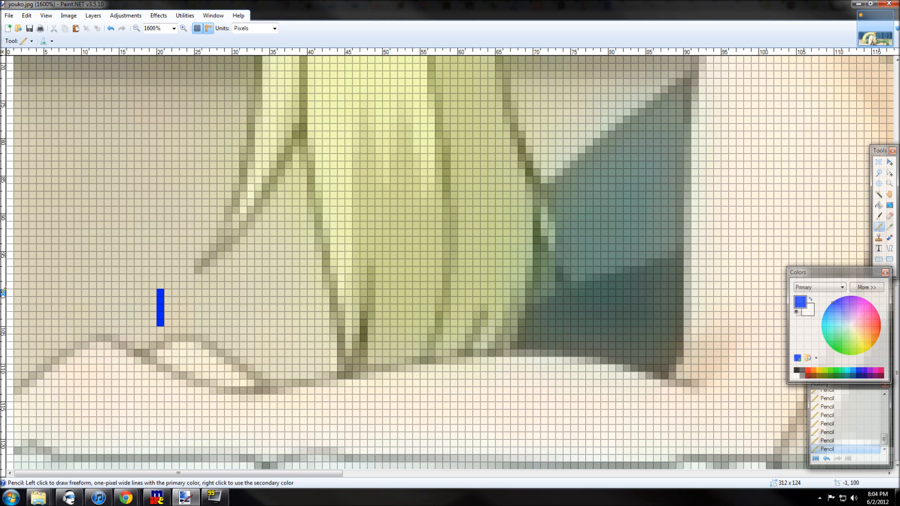
click(849, 372)
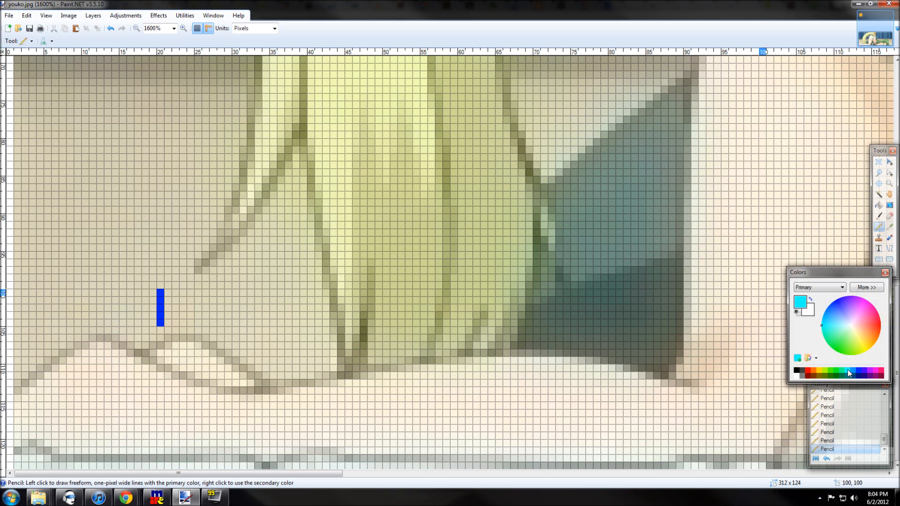
click(10, 292)
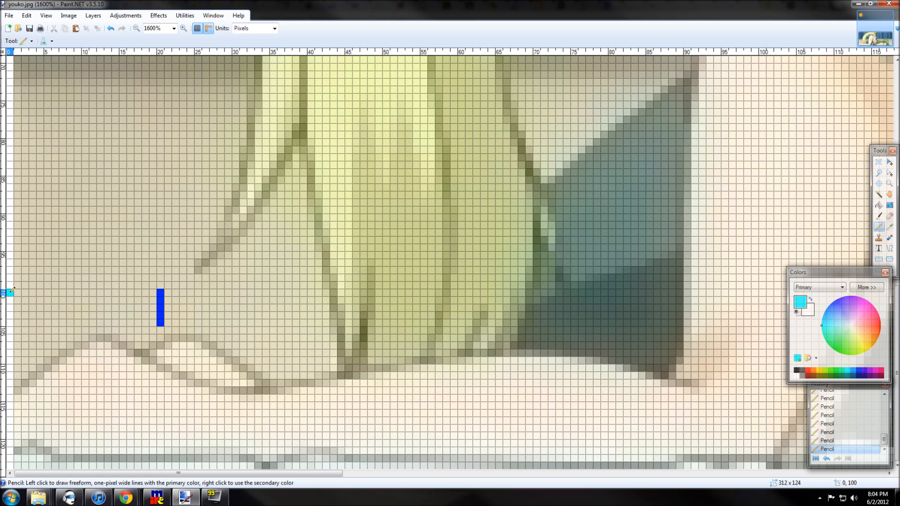
drag(11, 292, 323, 290)
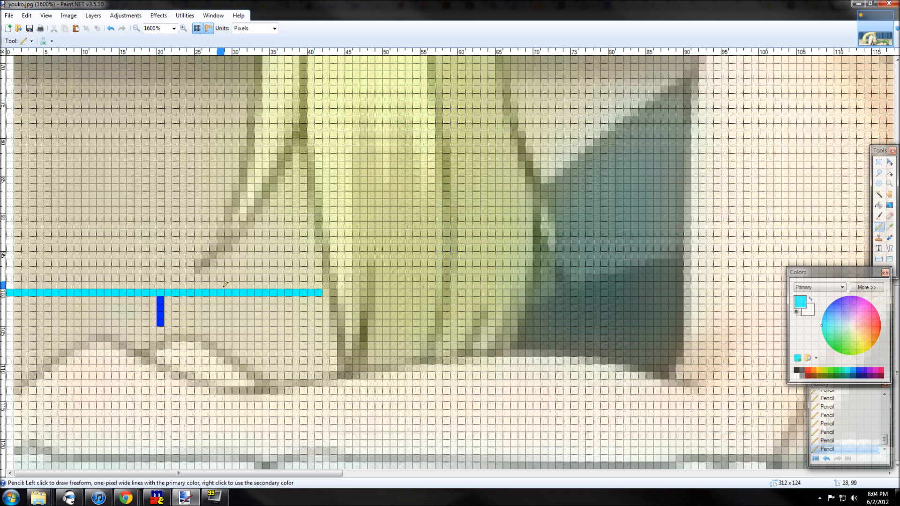
click(858, 371)
drag(161, 290, 160, 267)
Check the pixel art tutorial thread in Chrome and return to Paint.NET.
mouse_move(126, 501)
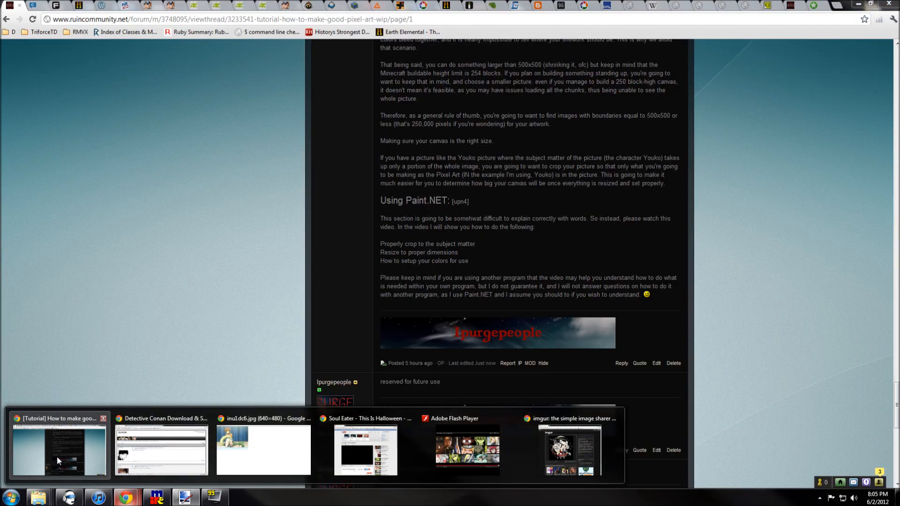
click(57, 456)
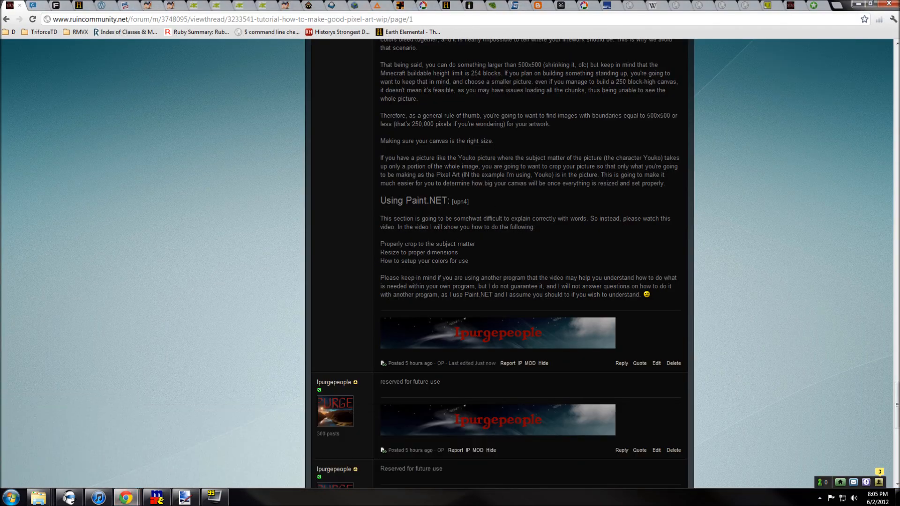
click(185, 498)
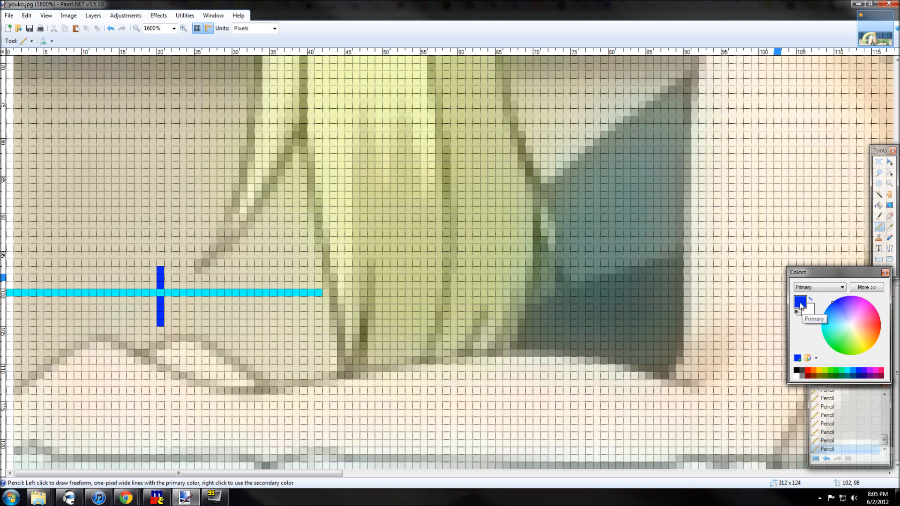
Try several palette colors, settling on bright green as the primary color and pink as the secondary color.
click(826, 371)
click(859, 371)
click(842, 376)
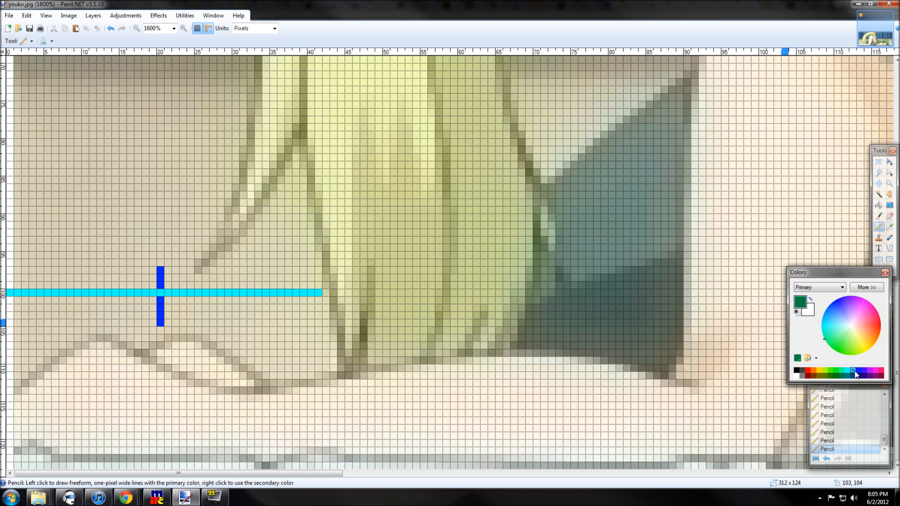
click(832, 370)
right_click(876, 371)
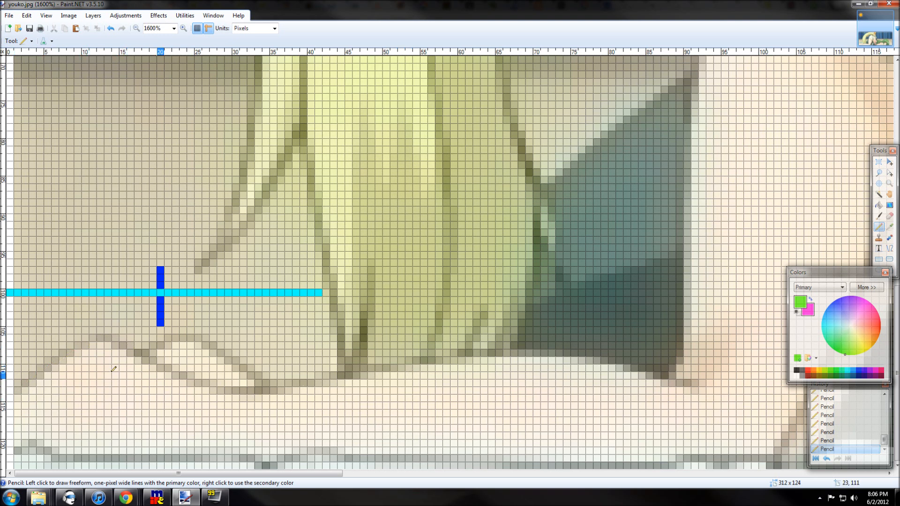
Trace the humped outline in the image's lower-left corner with green Pencil pixels from column 1 to about column 23.
mouse_move(17, 390)
mouse_down()
mouse_move(66, 352)
mouse_move(100, 336)
mouse_move(122, 342)
mouse_up()
drag(133, 353, 140, 353)
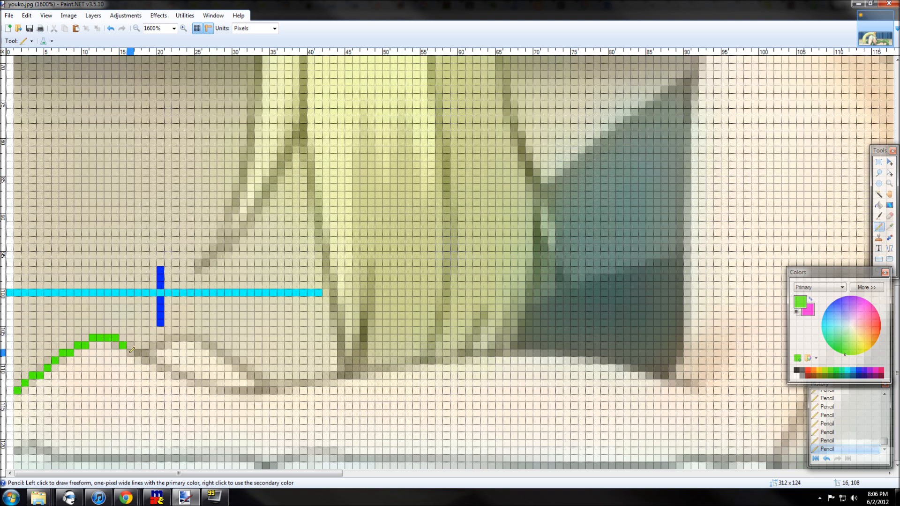
click(151, 359)
click(162, 367)
click(169, 368)
drag(181, 375, 176, 376)
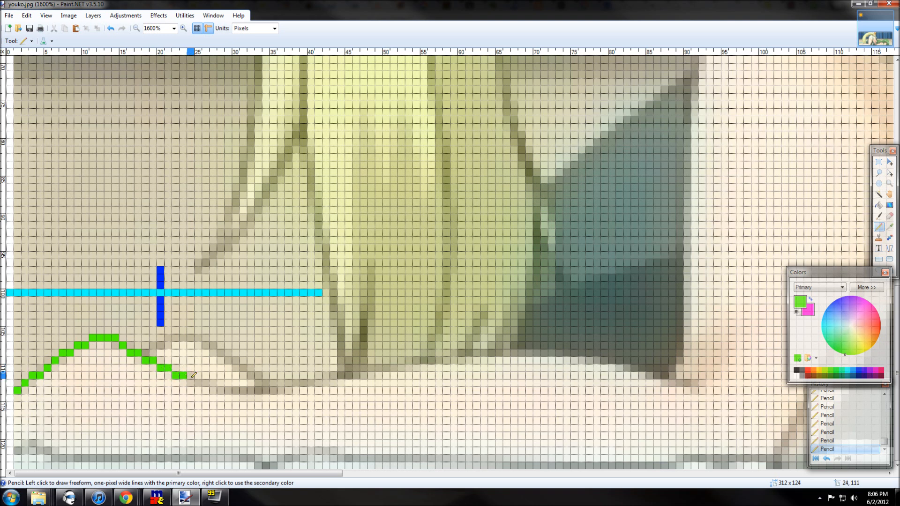
Continue the green outline along the lower curve from about column 24 to column 36.
click(191, 376)
click(199, 383)
click(213, 384)
click(220, 390)
drag(231, 390, 268, 389)
click(268, 389)
click(281, 390)
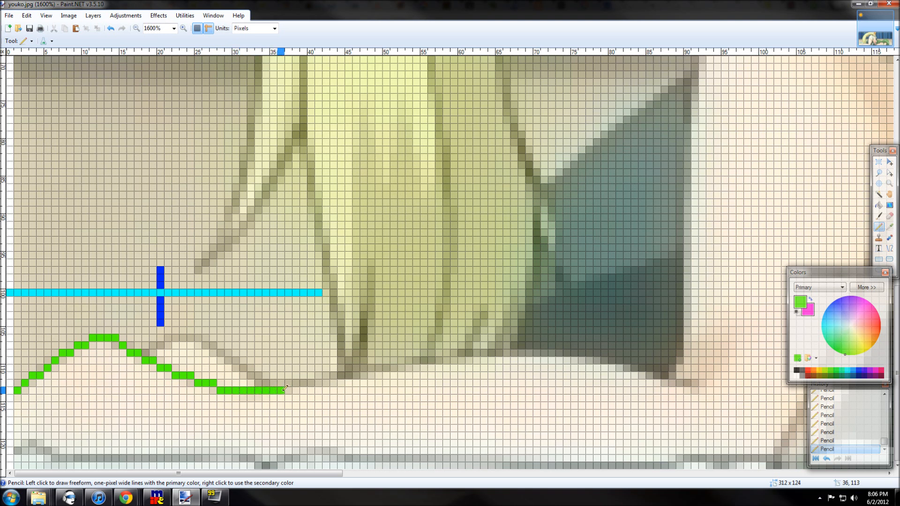
Trace the second hump's upper curve and the base of the yellow-green shape in green, including the short upward crease near column 62.
mouse_move(290, 382)
mouse_down()
mouse_move(303, 382)
mouse_move(261, 378)
mouse_move(197, 335)
mouse_move(145, 353)
mouse_up()
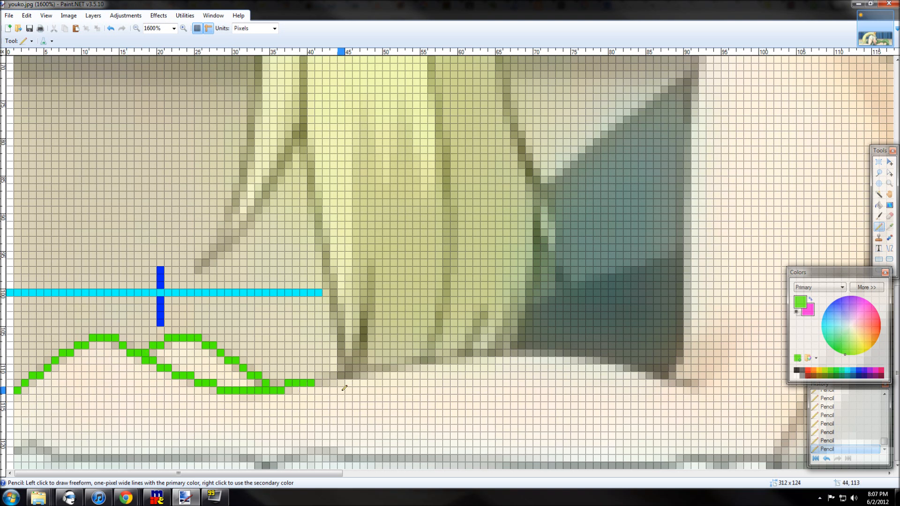
click(318, 384)
click(328, 383)
mouse_move(343, 374)
mouse_down()
mouse_move(478, 352)
mouse_move(469, 342)
mouse_move(485, 313)
mouse_up()
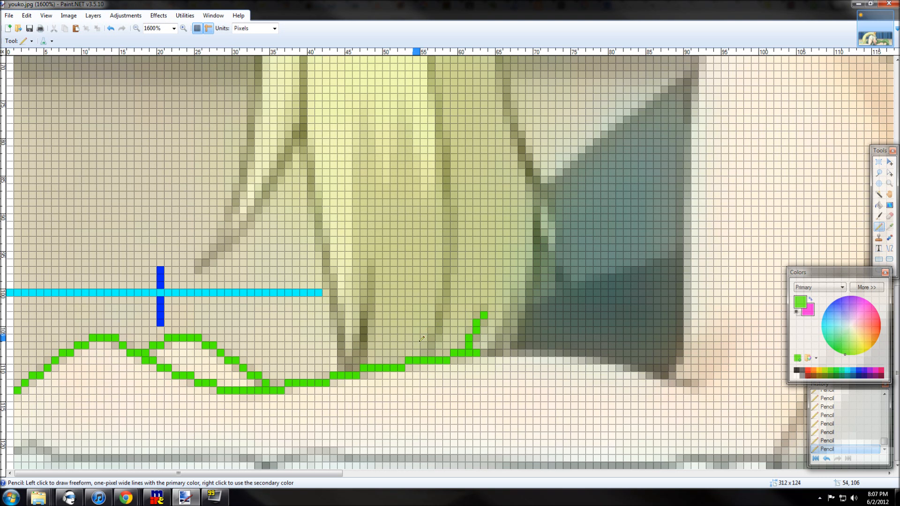
Trace the long inner line of the yellow-green shape in green from its base near column 56 up past row 65.
drag(429, 352, 456, 248)
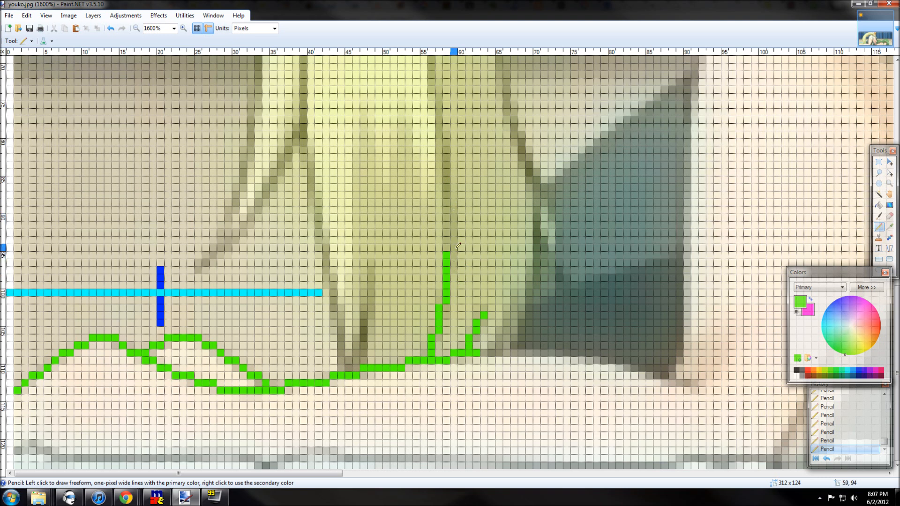
drag(457, 245, 446, 138)
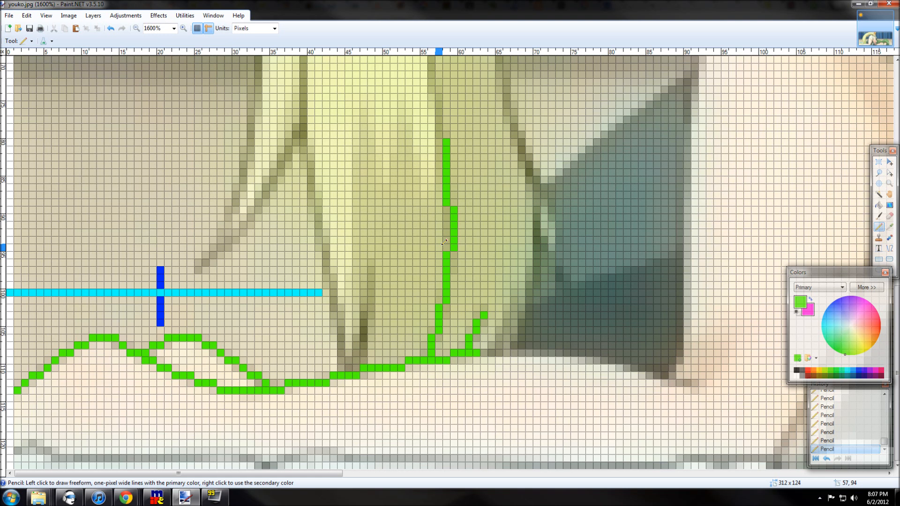
drag(446, 139, 442, 97)
scroll(441, 131, up, 3)
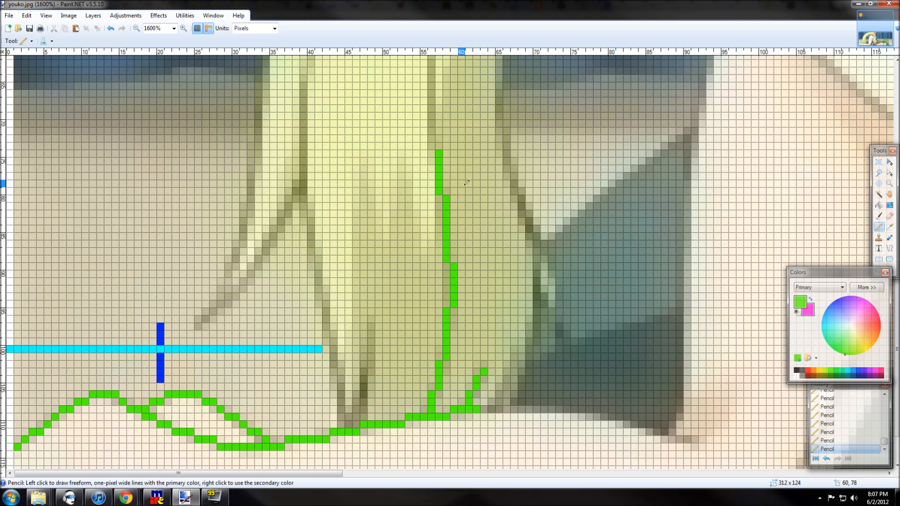
drag(433, 158, 433, 258)
Trace the crease near column 48 and the shape's lower left edge up to about row 94 in green, and hide the pixel grid.
scroll(520, 281, down, 2)
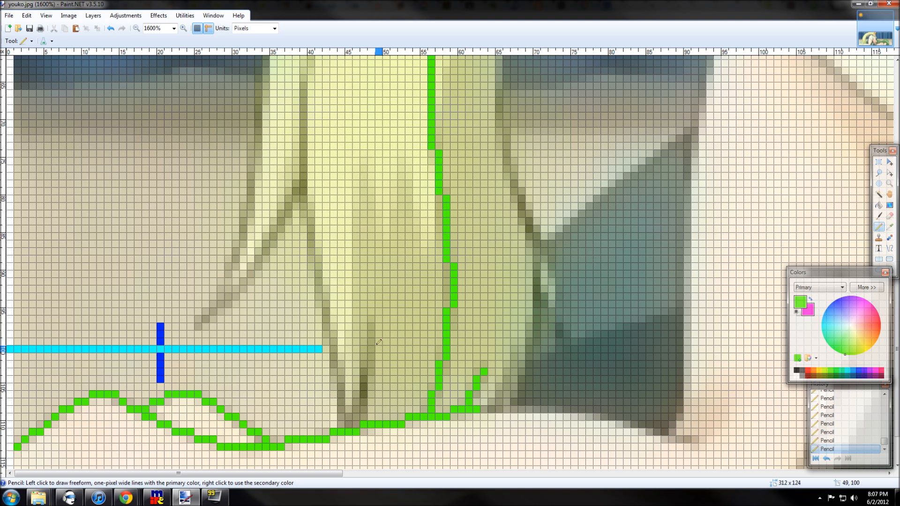
mouse_move(372, 327)
mouse_down()
mouse_move(373, 364)
mouse_move(361, 380)
mouse_move(366, 369)
mouse_move(367, 410)
mouse_move(349, 424)
mouse_move(328, 305)
mouse_up()
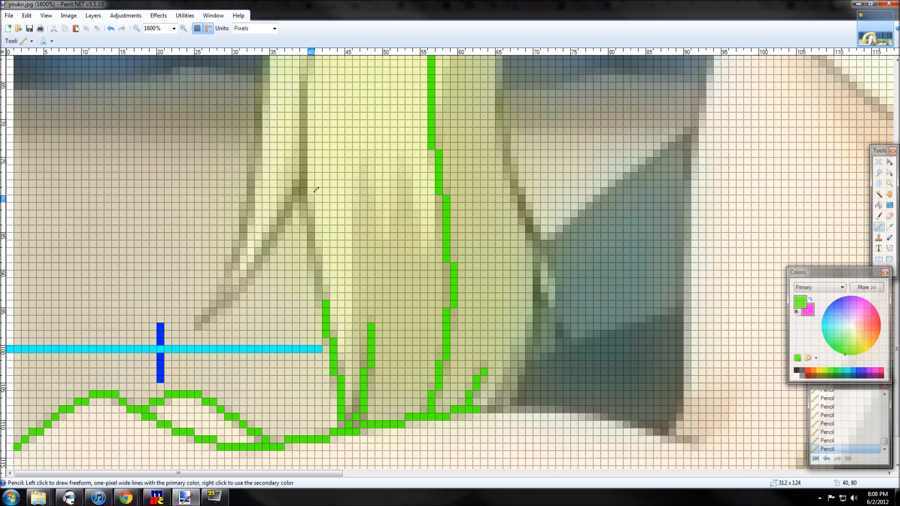
click(197, 28)
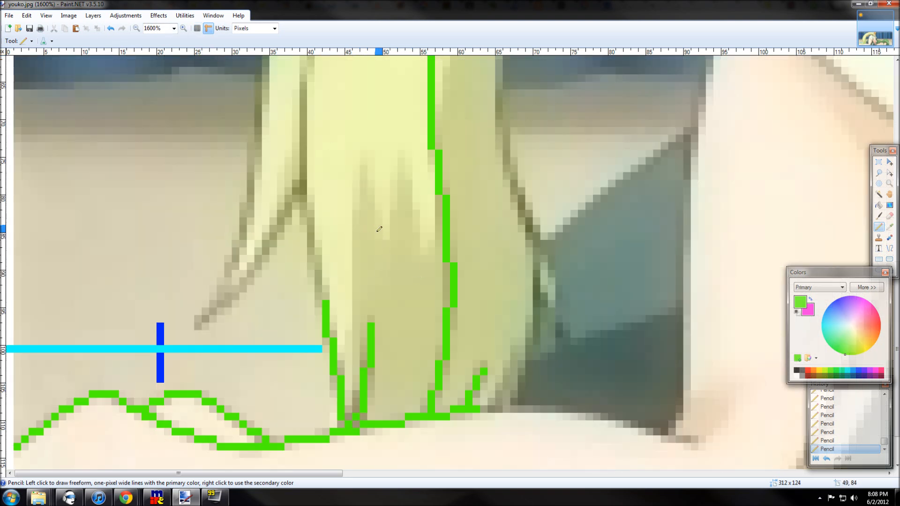
Review the traced outlines over the whole image and the untraced middle section, returning to the tail's base at 1600% zoom.
click(135, 29)
click(135, 29)
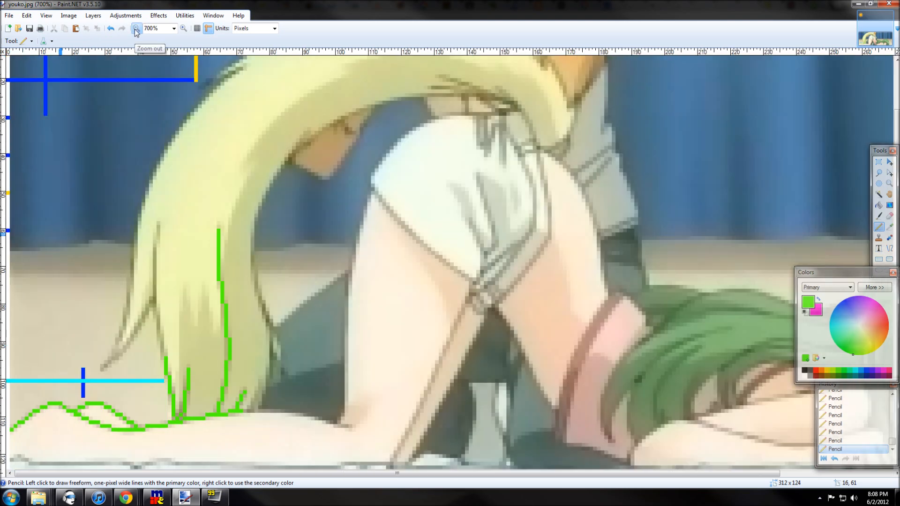
click(135, 29)
click(135, 29)
click(136, 29)
click(136, 29)
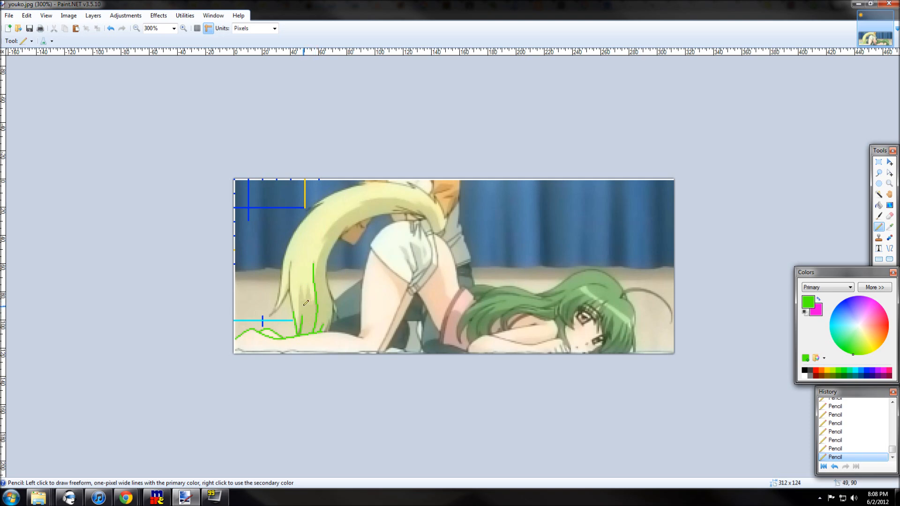
click(185, 29)
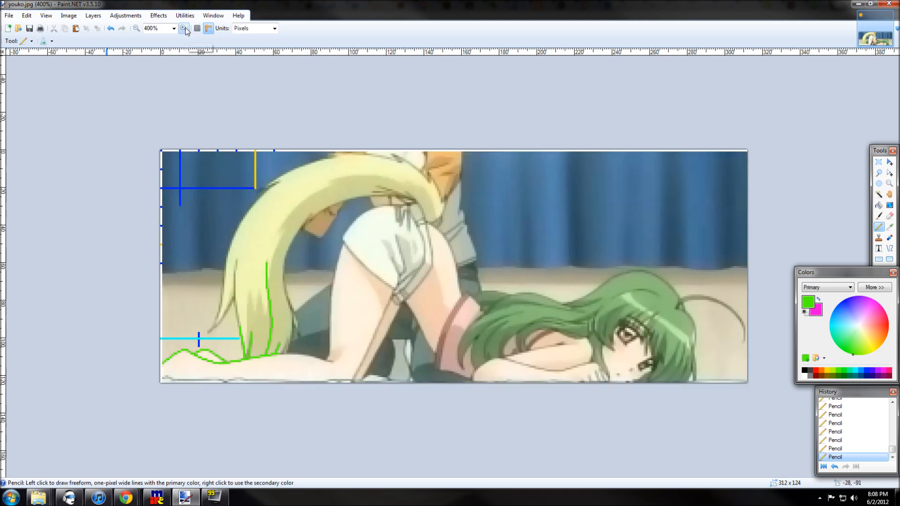
click(184, 28)
click(184, 29)
click(184, 29)
click(184, 29)
click(184, 29)
click(184, 29)
scroll(318, 422, down, 6)
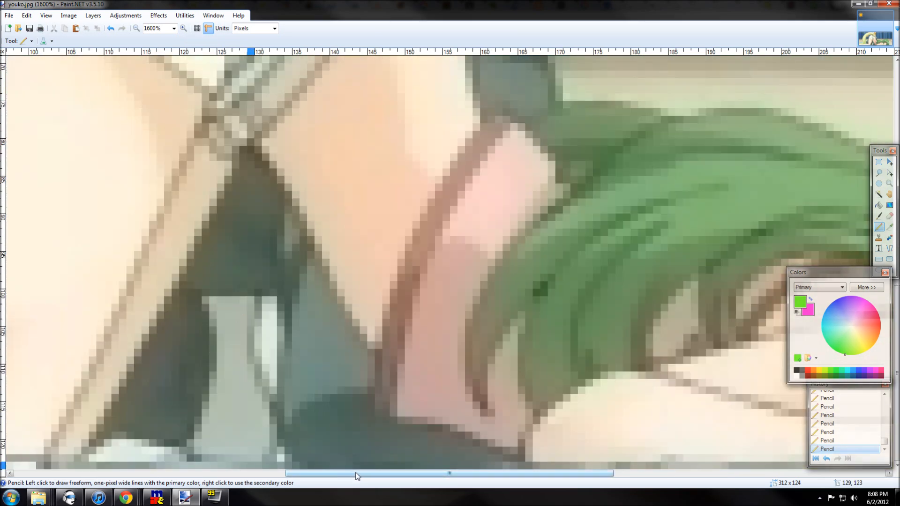
click(182, 473)
scroll(339, 363, up, 1)
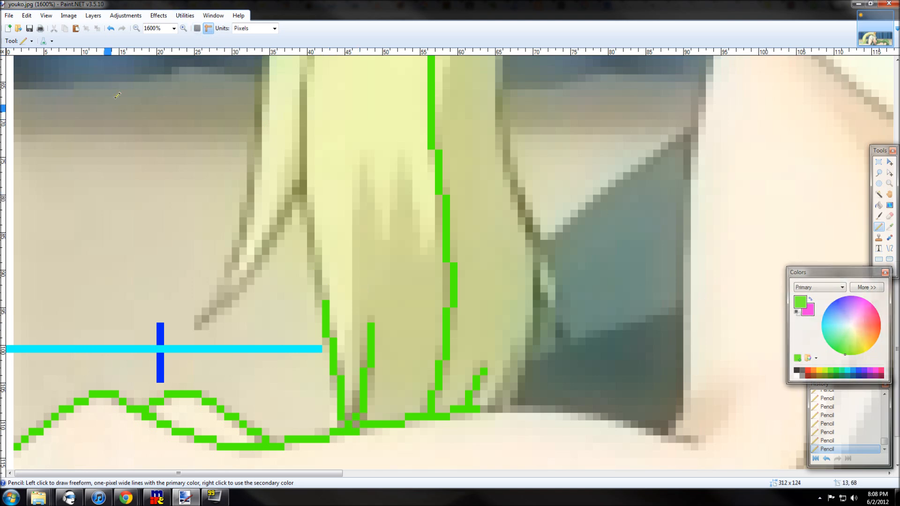
Trace the shading edge inside the tail in magenta along columns 46 and 47, from row 105 up to about row 76.
click(197, 28)
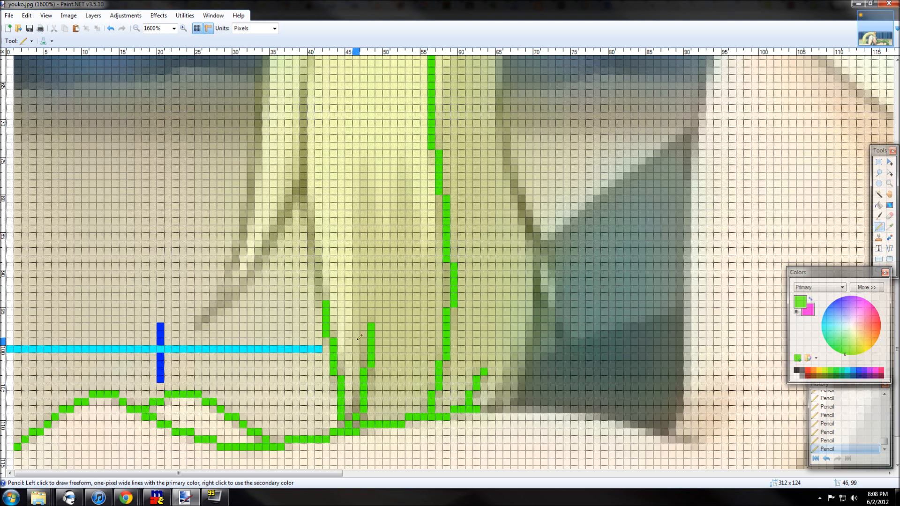
click(197, 29)
click(197, 29)
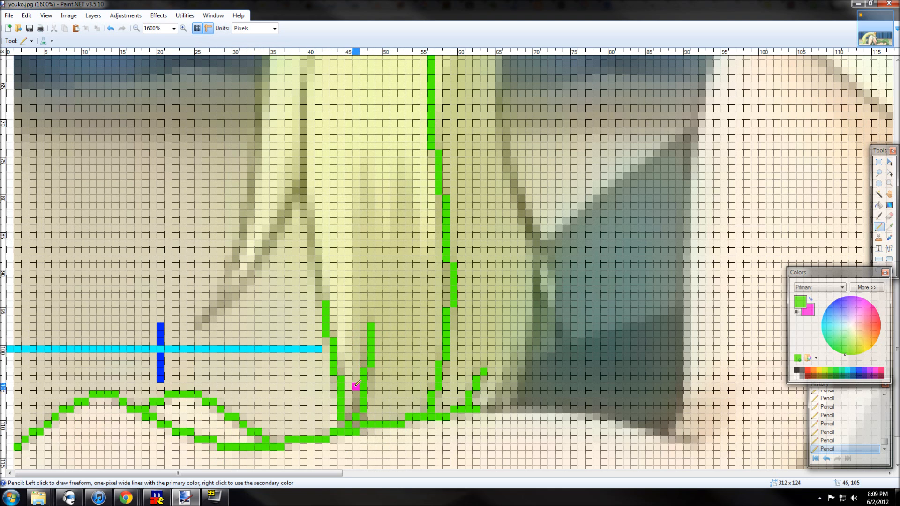
drag(356, 385, 358, 253)
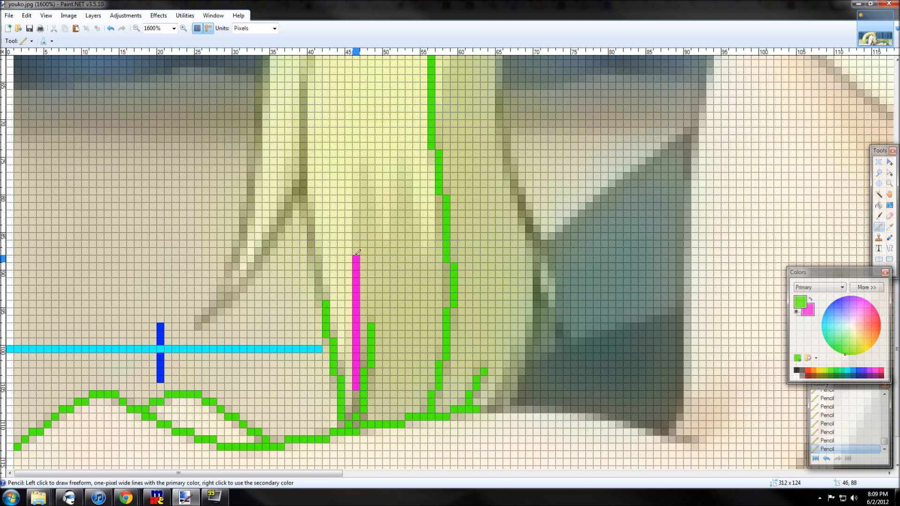
click(197, 28)
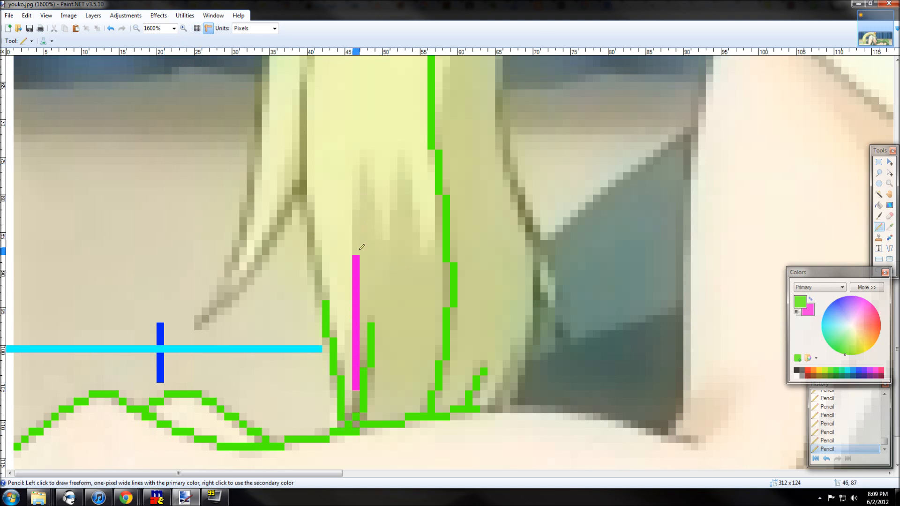
drag(358, 249, 367, 165)
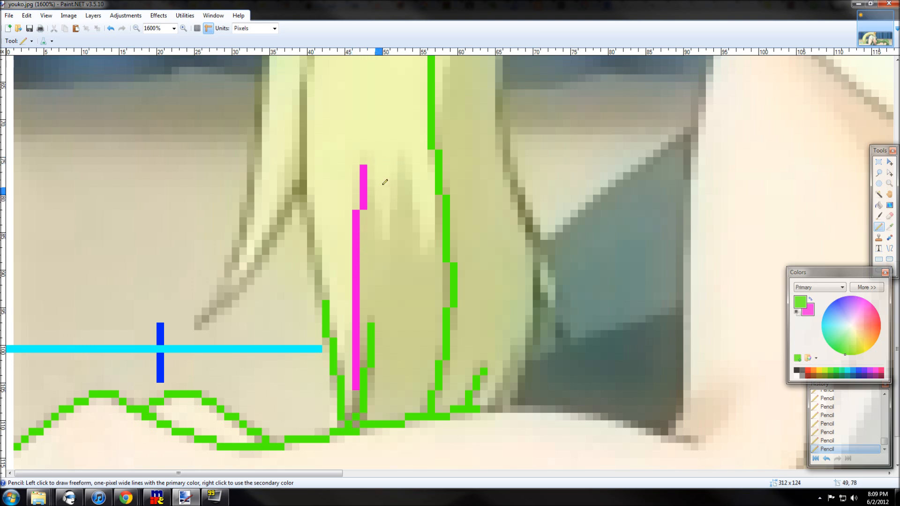
Trace the first shading notch in magenta between columns 48 and 51, dipping to about row 86, and discard the stray stroke beyond it.
drag(373, 181, 373, 202)
mouse_move(380, 216)
mouse_down()
mouse_move(372, 211)
mouse_move(387, 244)
mouse_move(395, 212)
mouse_up()
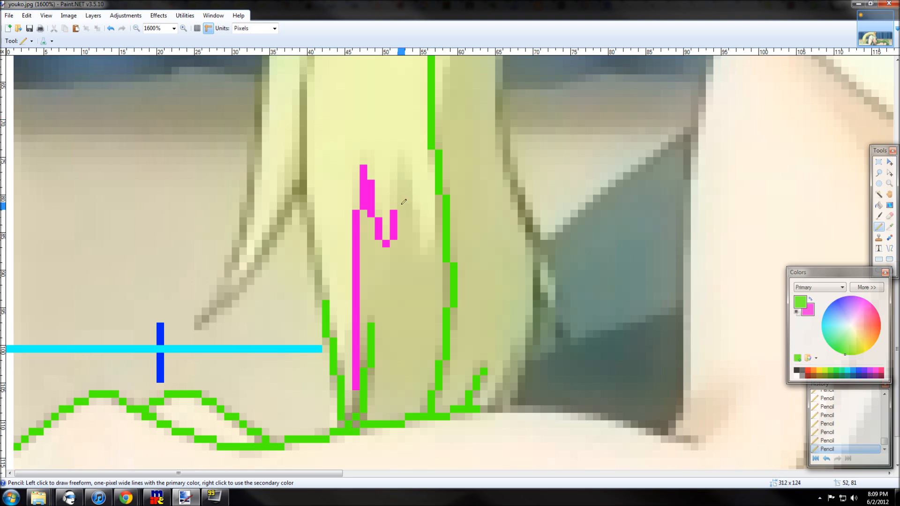
drag(402, 204, 400, 180)
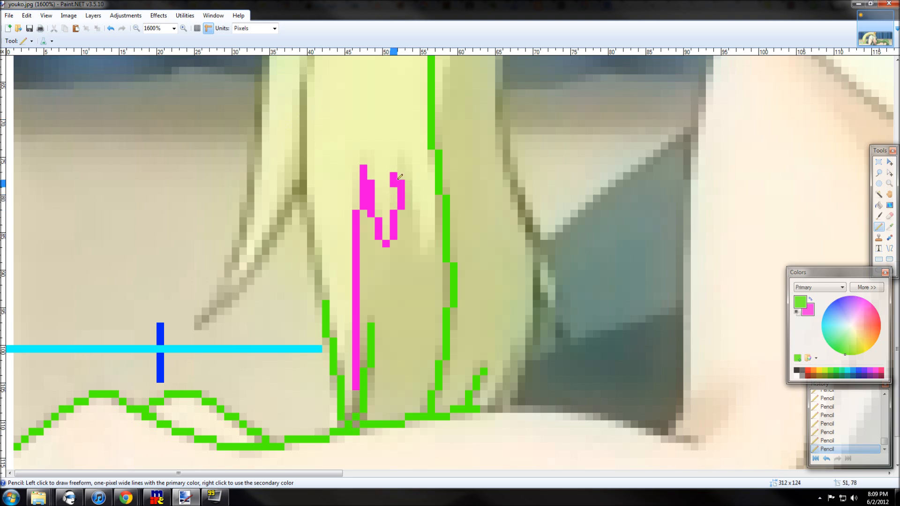
key(ctrl+z)
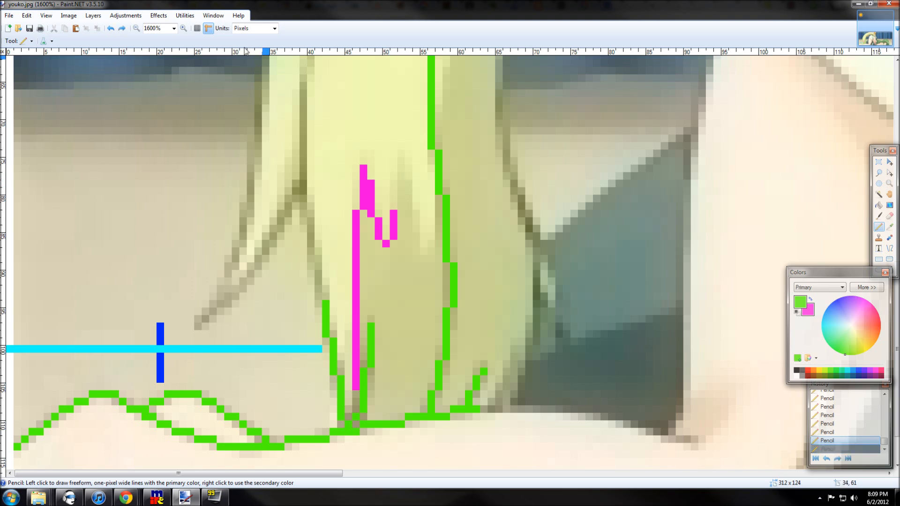
Trace the second shading peak in magenta near column 52 up to about row 74 and down through the next notch to the green line.
click(196, 28)
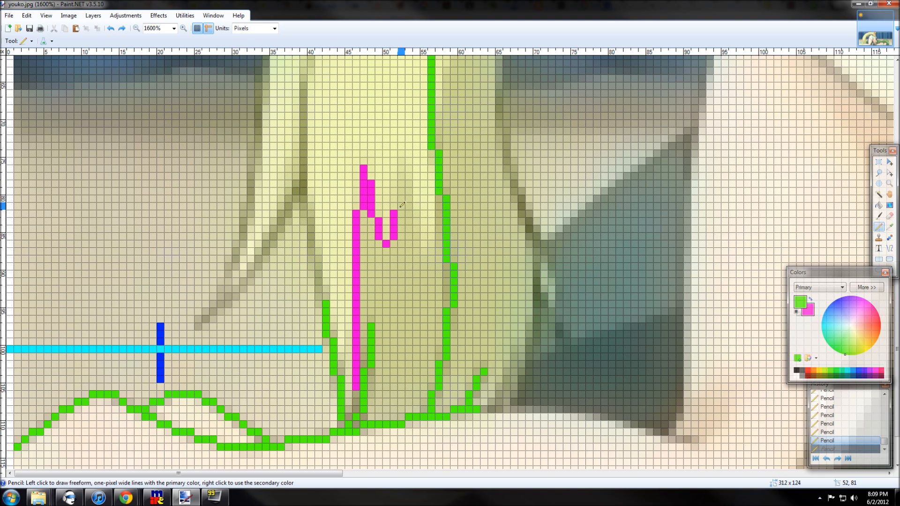
right_click(403, 195)
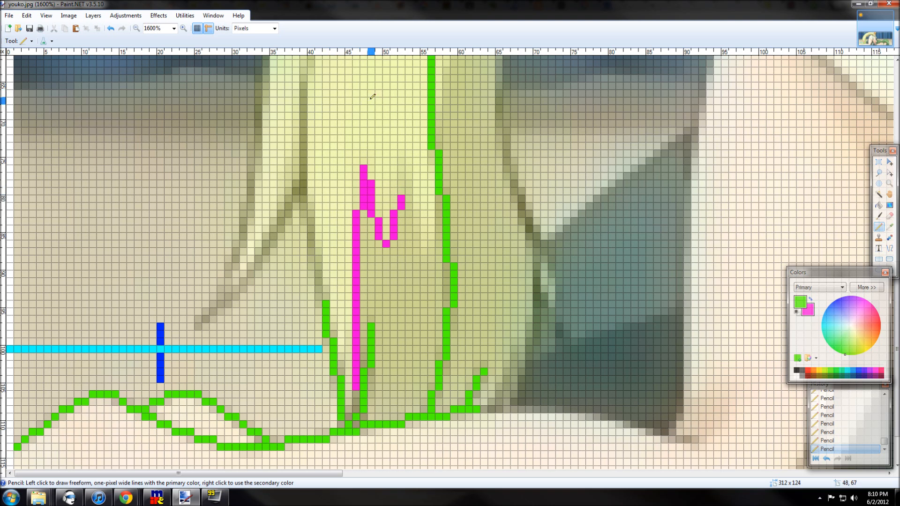
click(197, 28)
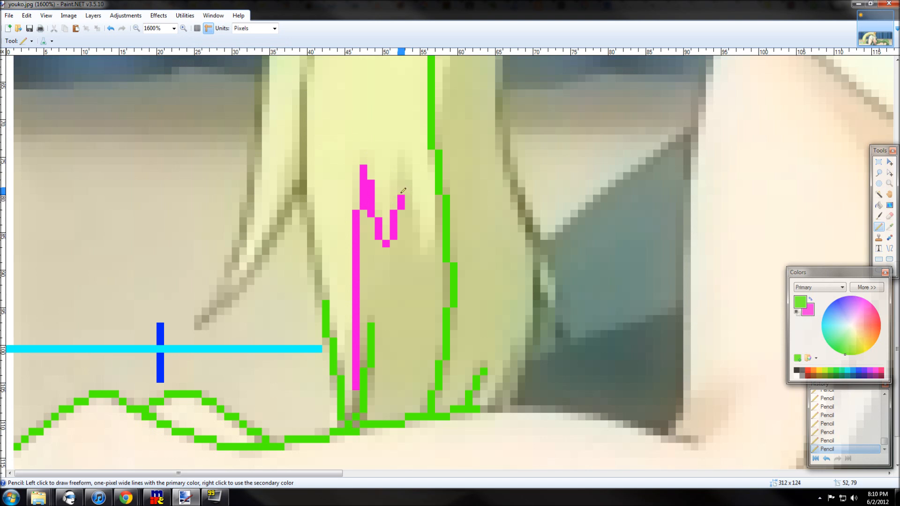
drag(403, 190, 403, 168)
drag(403, 160, 403, 152)
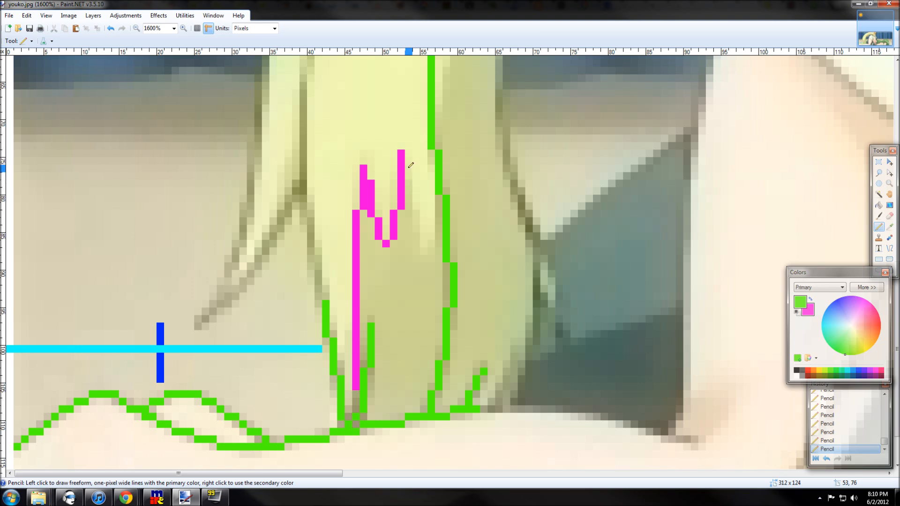
mouse_move(411, 181)
mouse_down()
mouse_move(424, 257)
mouse_move(439, 243)
mouse_move(439, 197)
mouse_up()
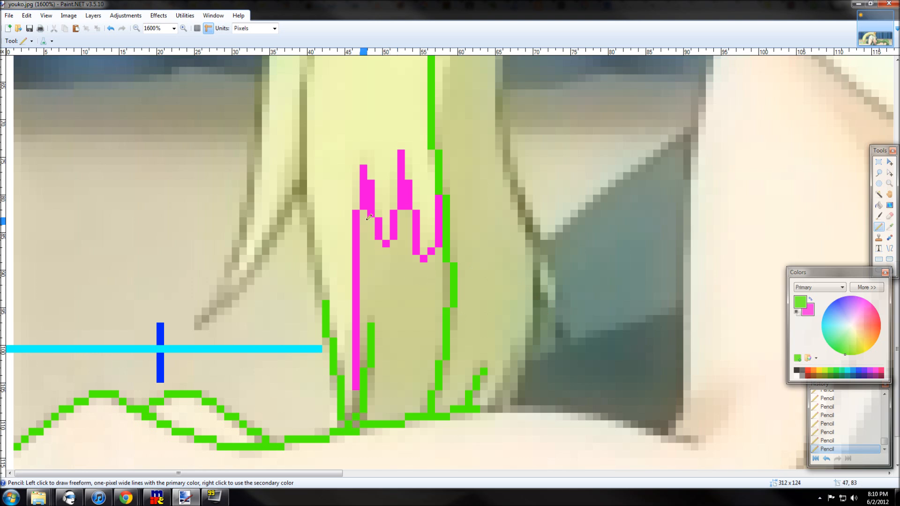
mouse_move(367, 207)
mouse_down()
mouse_move(375, 264)
mouse_move(421, 341)
mouse_move(422, 309)
mouse_move(417, 277)
mouse_move(402, 371)
mouse_move(391, 302)
mouse_move(410, 339)
mouse_move(386, 372)
mouse_move(414, 337)
mouse_move(410, 300)
mouse_move(391, 303)
mouse_move(402, 264)
mouse_move(416, 270)
mouse_move(396, 299)
mouse_move(402, 358)
mouse_move(420, 364)
mouse_move(407, 394)
mouse_move(389, 395)
mouse_move(413, 378)
mouse_move(394, 310)
mouse_move(421, 301)
mouse_move(402, 277)
mouse_move(403, 213)
mouse_move(412, 264)
mouse_move(396, 244)
mouse_move(391, 258)
mouse_move(372, 245)
mouse_move(370, 219)
mouse_move(383, 264)
mouse_move(421, 268)
mouse_move(439, 251)
mouse_move(424, 278)
mouse_move(407, 266)
mouse_move(408, 214)
mouse_move(401, 261)
mouse_move(387, 272)
mouse_move(439, 274)
mouse_up()
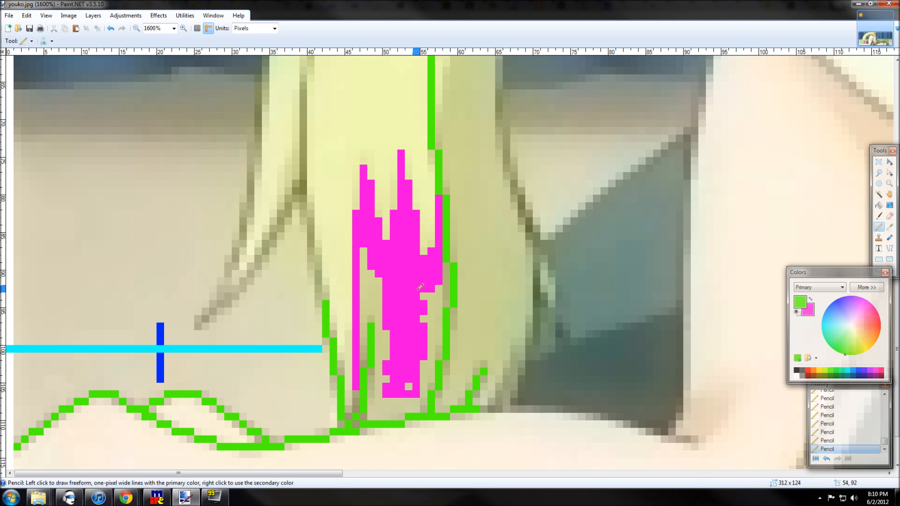
mouse_move(378, 282)
mouse_down()
mouse_move(365, 253)
mouse_move(367, 286)
mouse_move(380, 278)
mouse_up()
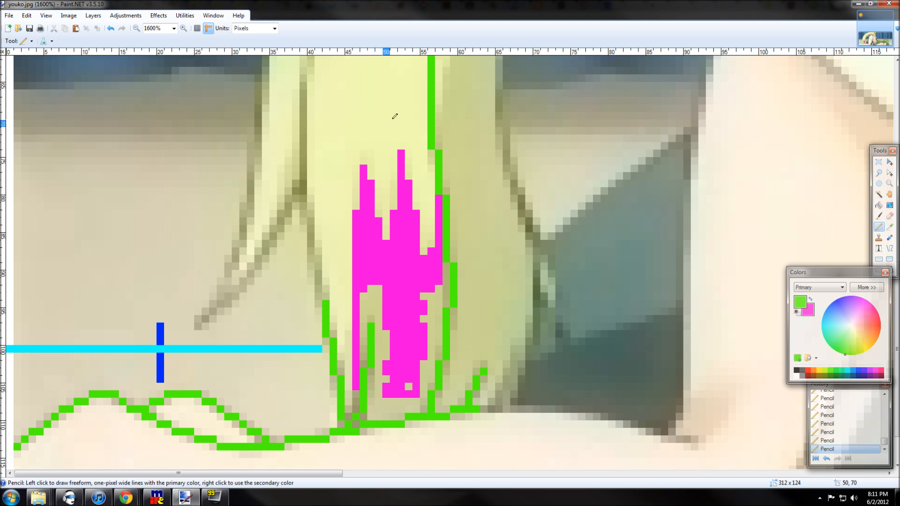
mouse_move(341, 162)
mouse_down()
mouse_move(388, 102)
mouse_move(401, 125)
mouse_up()
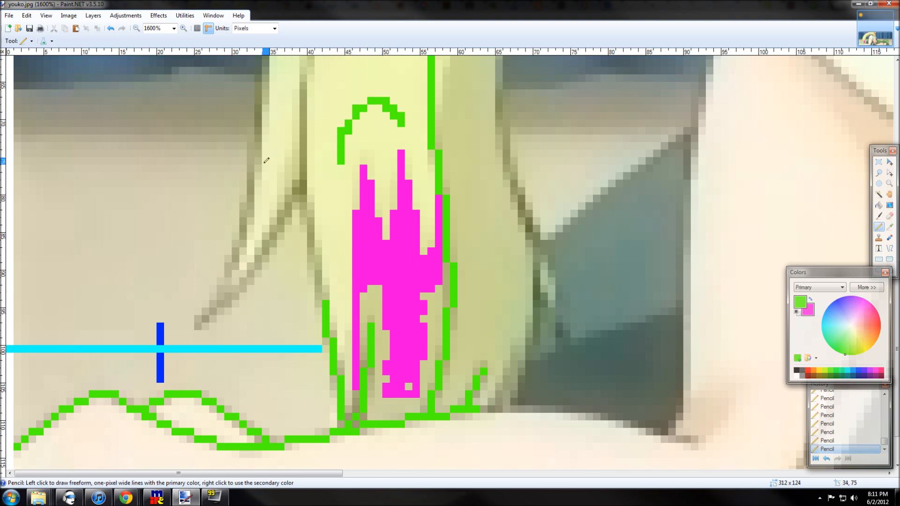
key(ctrl+z)
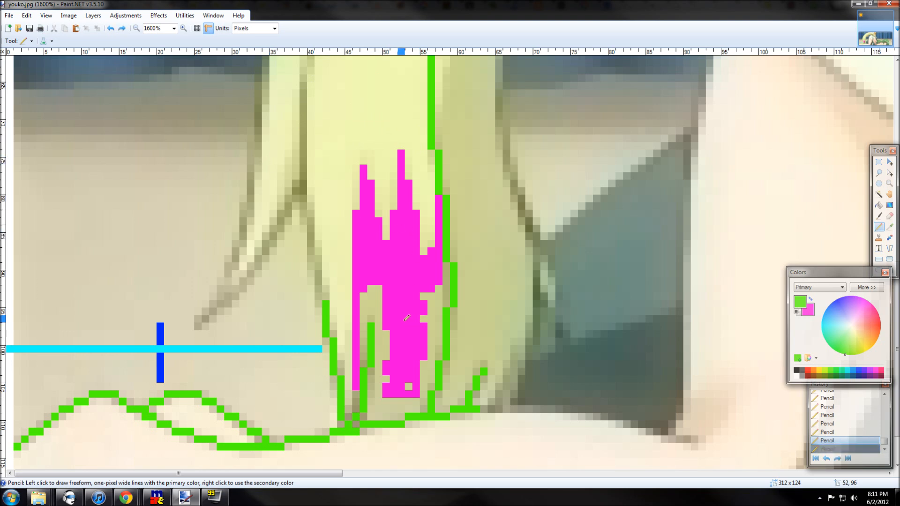
key(ctrl+z)
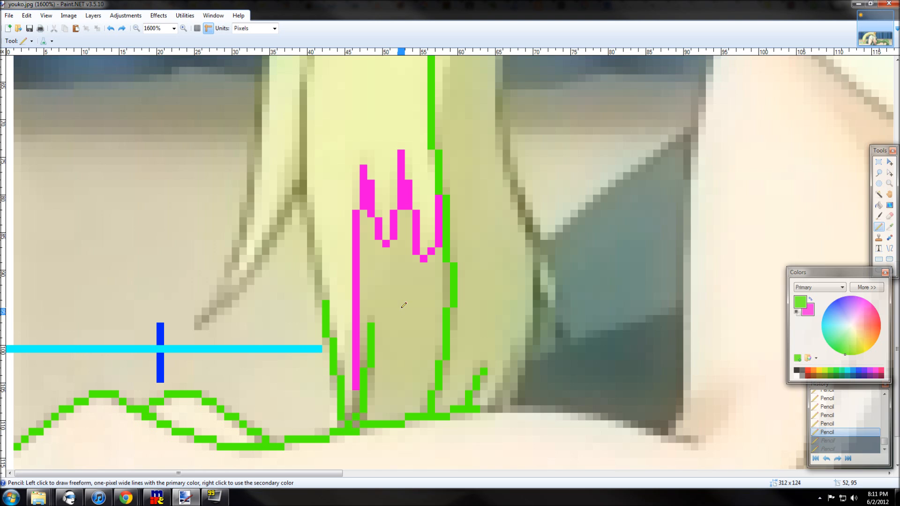
Show the pixel grid and examine the tail's upper arc and far end before returning to the lower outline.
click(197, 27)
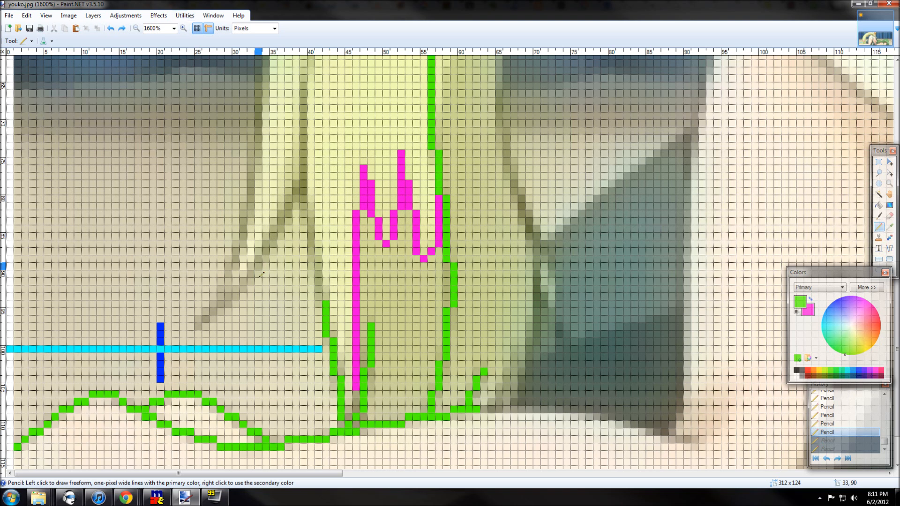
drag(300, 474, 386, 479)
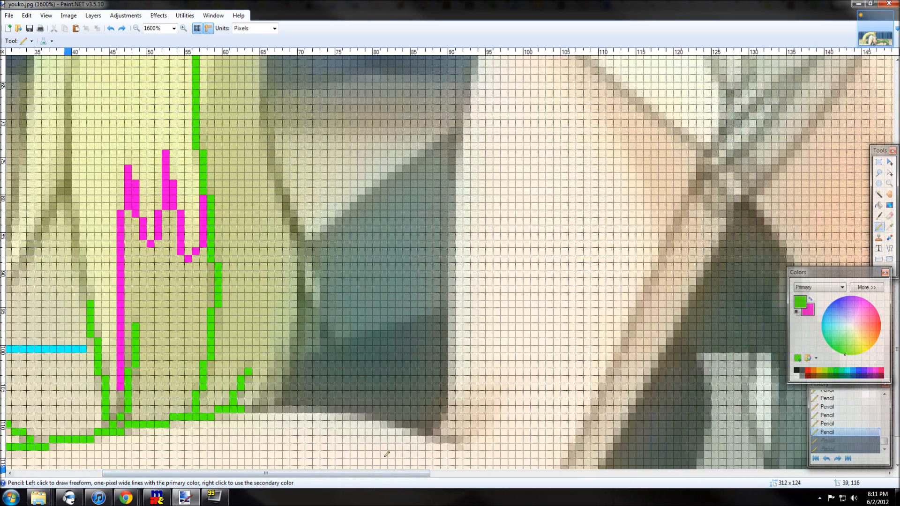
scroll(386, 394, down, 1)
scroll(365, 369, up, 9)
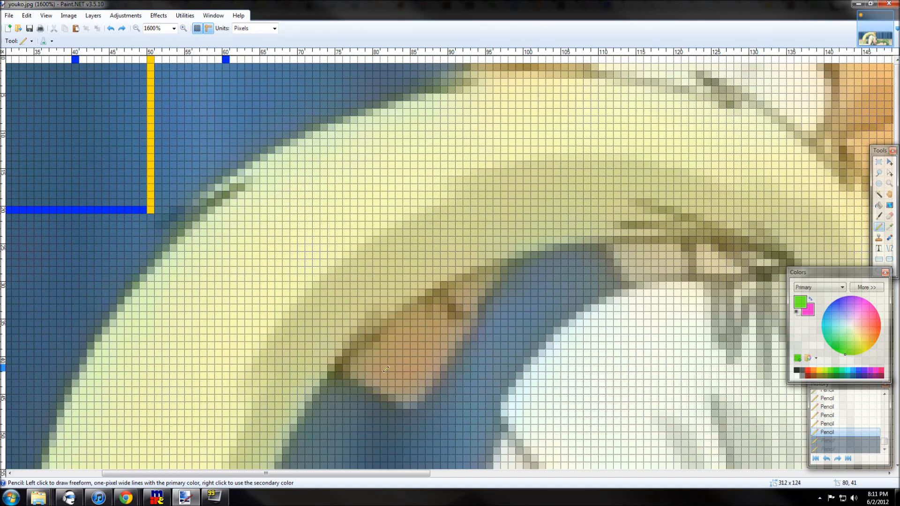
drag(407, 474, 547, 475)
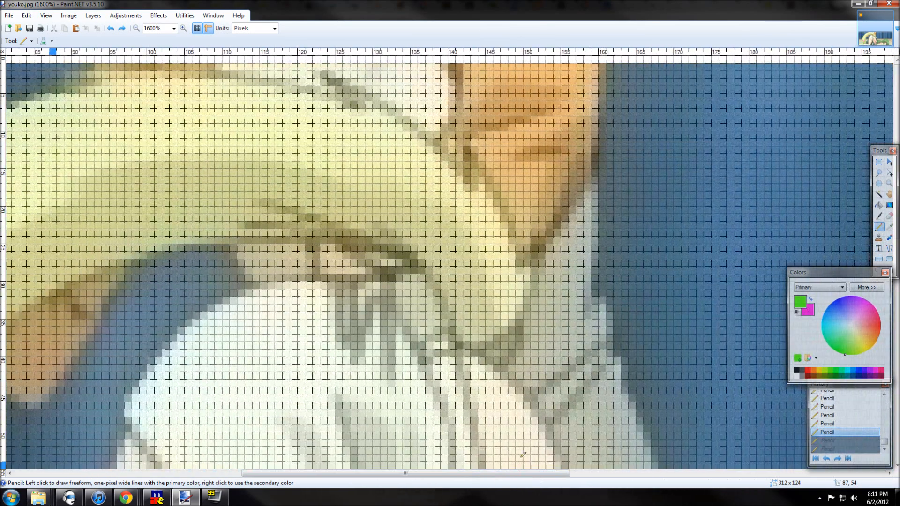
scroll(523, 455, down, 9)
drag(415, 474, 166, 481)
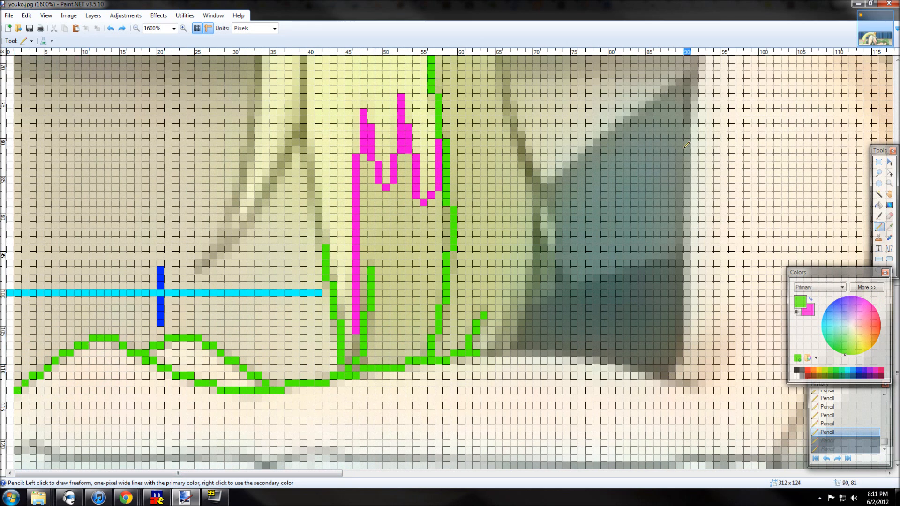
Extend the green outline from the tail's base to about column 91, and trace the edge rising near column 90 to about row 102.
drag(321, 474, 456, 476)
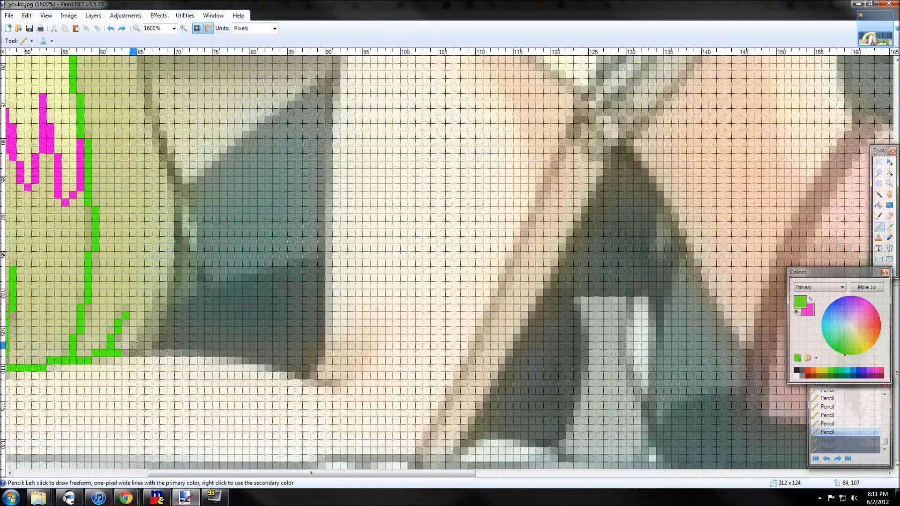
mouse_move(126, 352)
mouse_down()
mouse_move(216, 350)
mouse_move(337, 391)
mouse_up()
click(314, 369)
drag(326, 353, 329, 306)
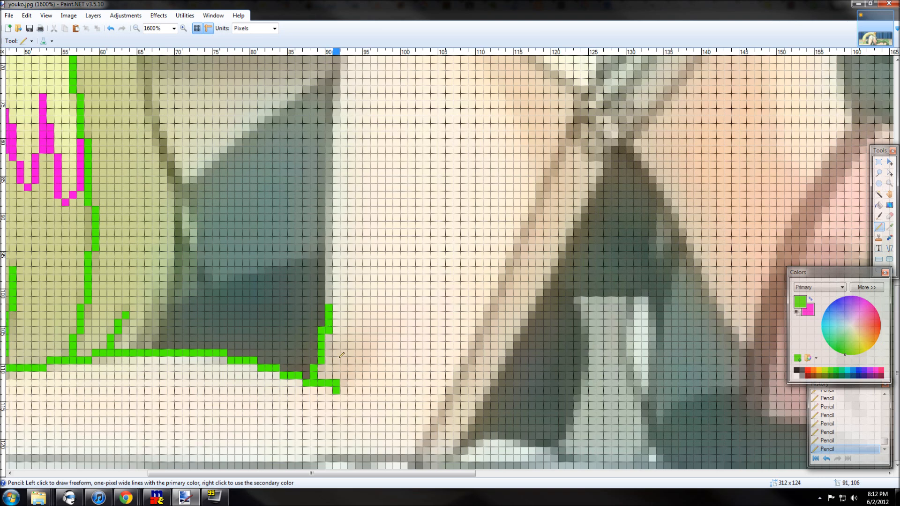
Trace the dark line along the image's lower edge in green from column 1 to about column 92, including its small bumps.
drag(402, 474, 161, 483)
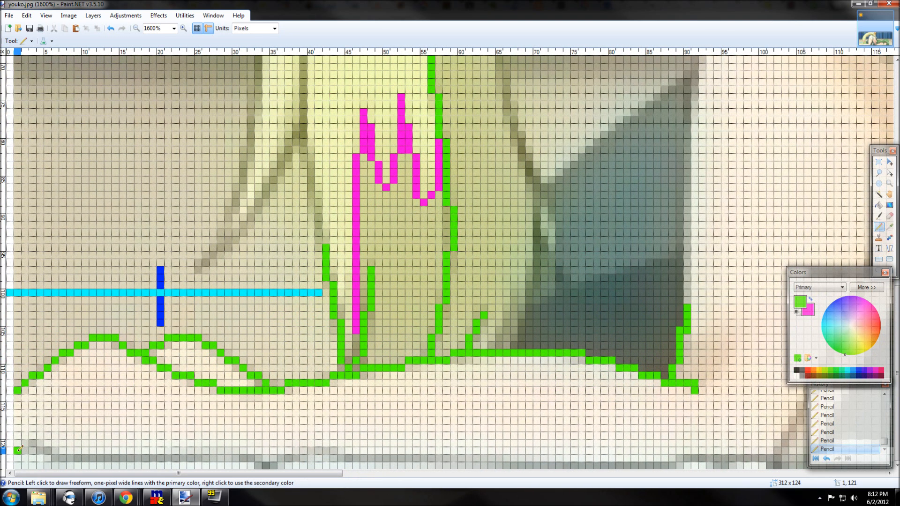
mouse_move(36, 441)
mouse_down()
mouse_move(71, 457)
mouse_move(135, 456)
mouse_up()
mouse_move(201, 457)
mouse_down()
mouse_move(279, 465)
mouse_move(358, 457)
mouse_up()
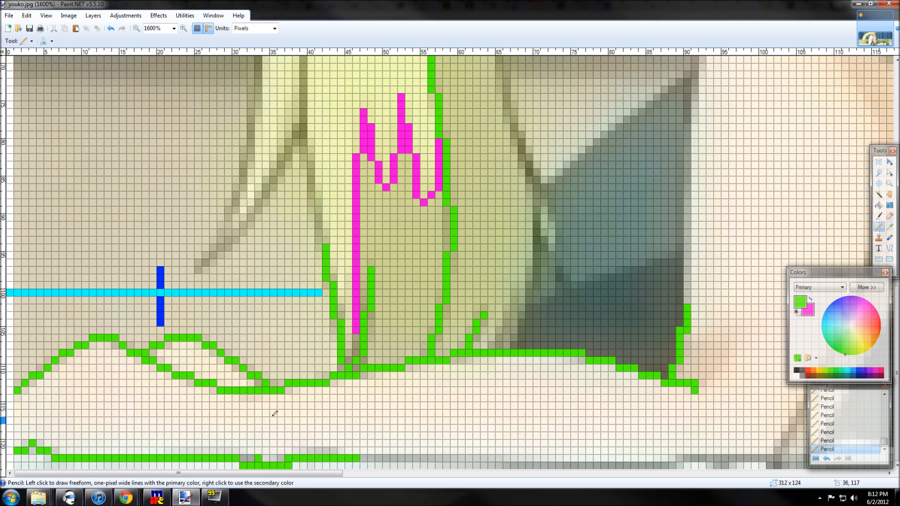
mouse_move(361, 458)
mouse_down()
mouse_move(679, 466)
mouse_move(707, 454)
mouse_up()
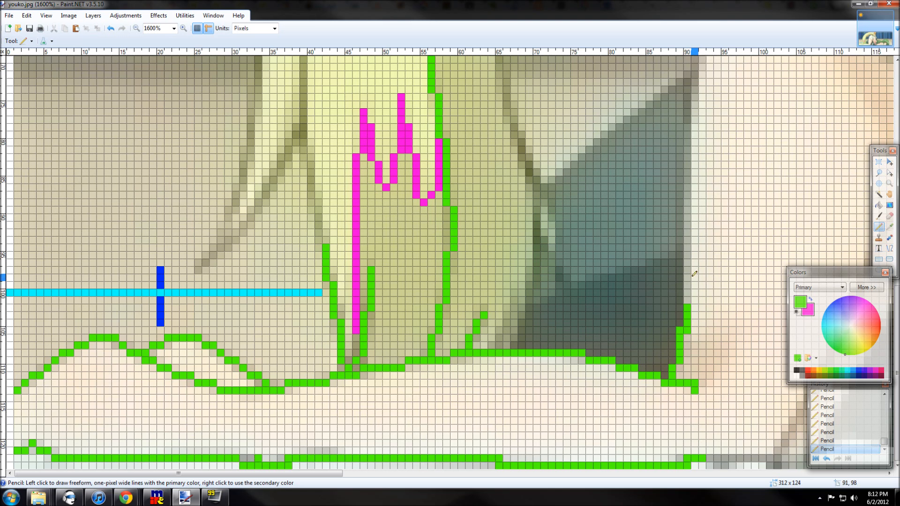
Trace the diagonal outline in green from the image's lower edge near column 102 up to about column 116, row 91.
drag(238, 475, 256, 494)
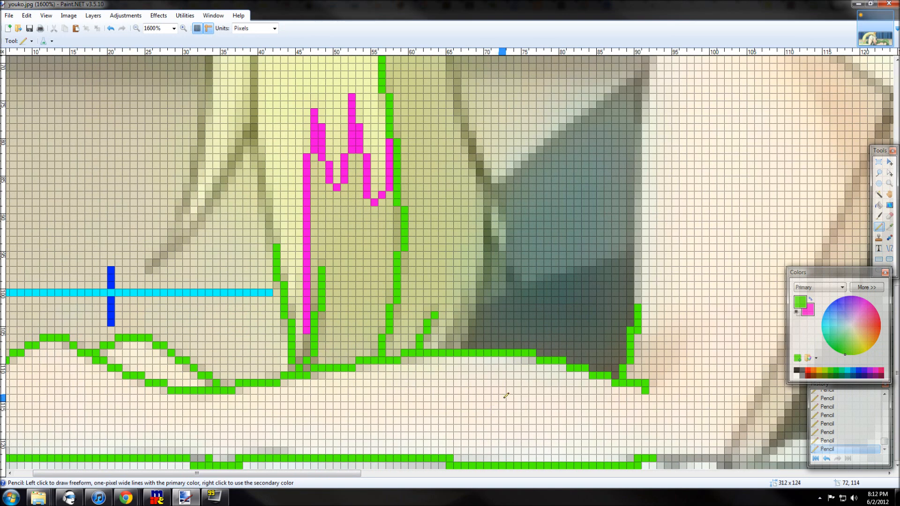
mouse_move(335, 473)
mouse_down()
mouse_move(415, 477)
mouse_move(460, 457)
mouse_move(528, 457)
mouse_move(530, 435)
mouse_move(557, 397)
mouse_up()
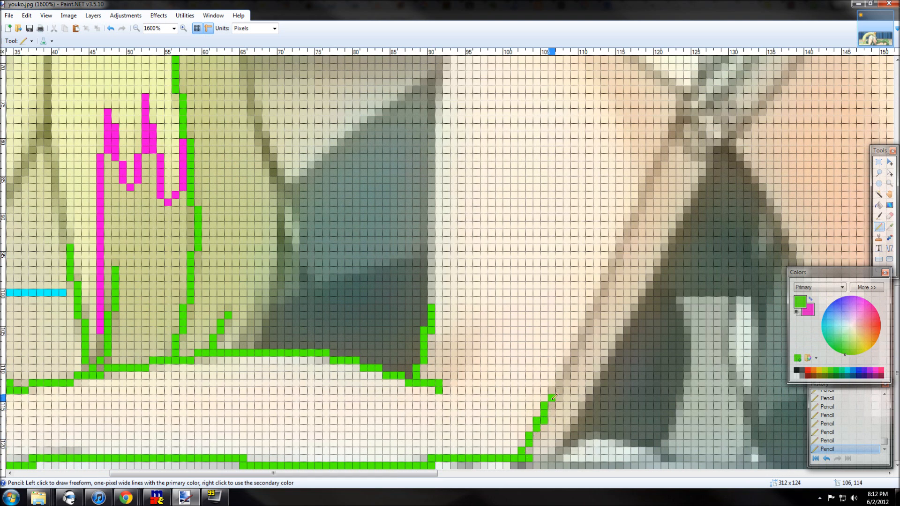
drag(574, 358, 576, 351)
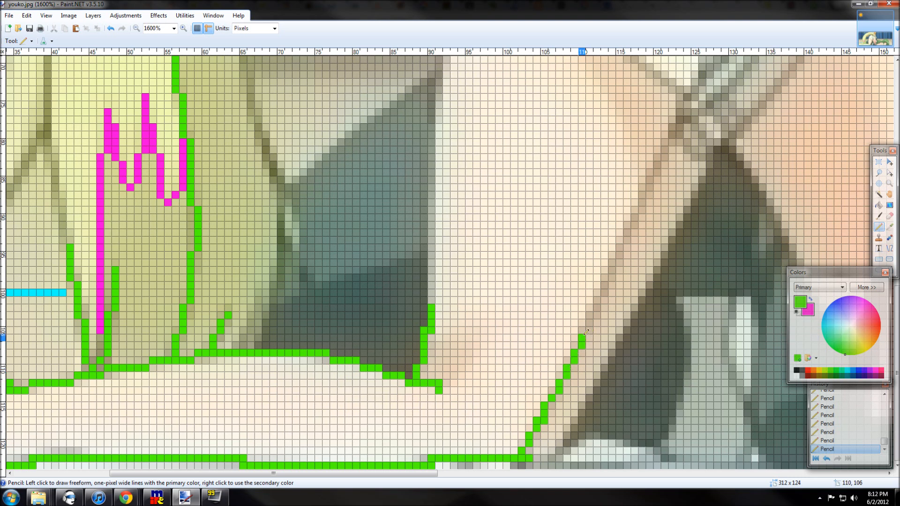
click(593, 316)
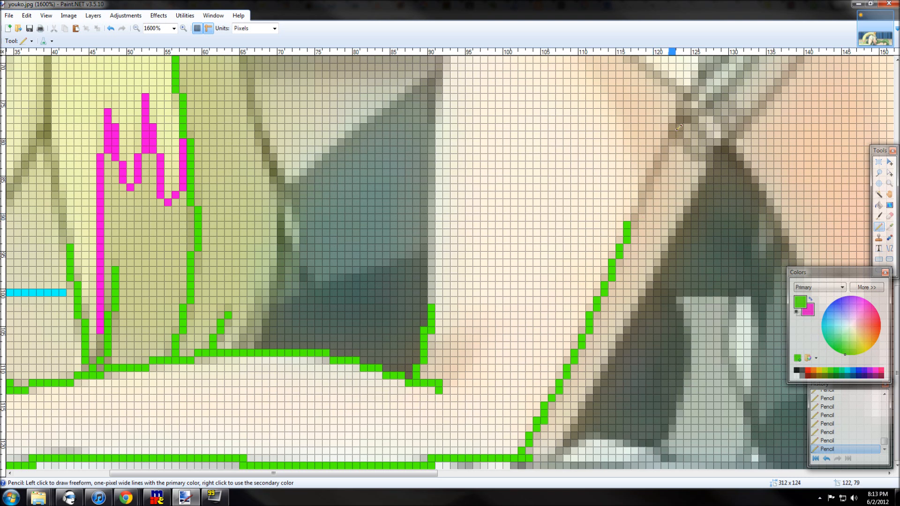
Mark the parallel dark diagonal edge with short green segments from about column 125, row 87 down to column 111, row 114.
drag(695, 194, 695, 202)
drag(664, 256, 664, 264)
drag(642, 300, 628, 333)
drag(590, 388, 590, 407)
Mark the upper diagonal line with short green dashes from about column 122, row 73 up to column 98, row 51.
scroll(475, 275, up, 3)
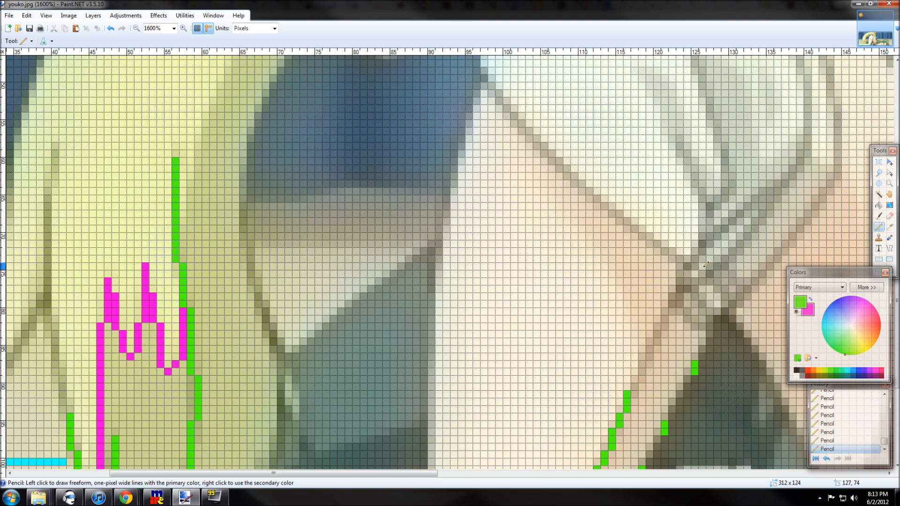
mouse_move(672, 258)
mouse_down()
mouse_move(680, 259)
mouse_move(650, 244)
mouse_up()
click(590, 190)
click(582, 192)
drag(545, 146, 514, 124)
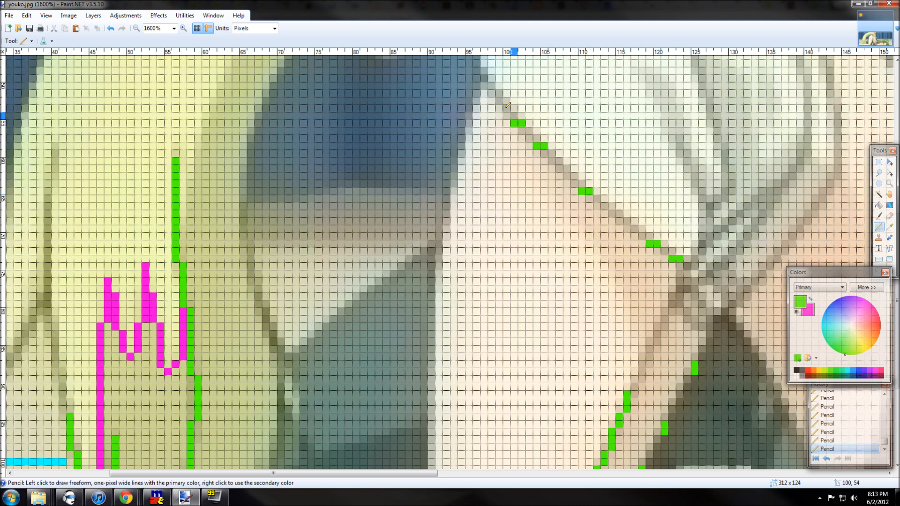
drag(502, 93, 492, 93)
Trace the steep edge in green from about column 96, row 51 down to join the existing line near column 90, row 102.
click(476, 93)
click(476, 100)
mouse_move(470, 123)
mouse_down()
mouse_move(451, 178)
mouse_move(432, 324)
mouse_up()
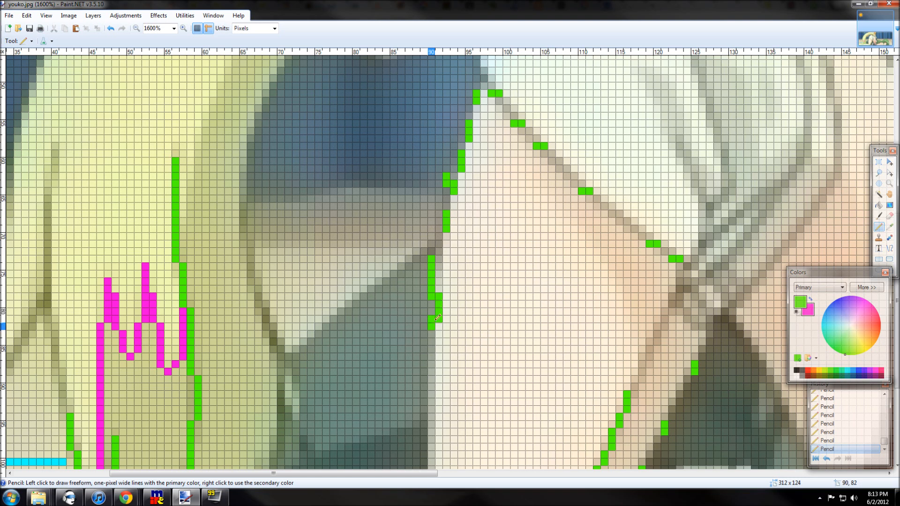
scroll(429, 324, down, 3)
drag(431, 162, 432, 304)
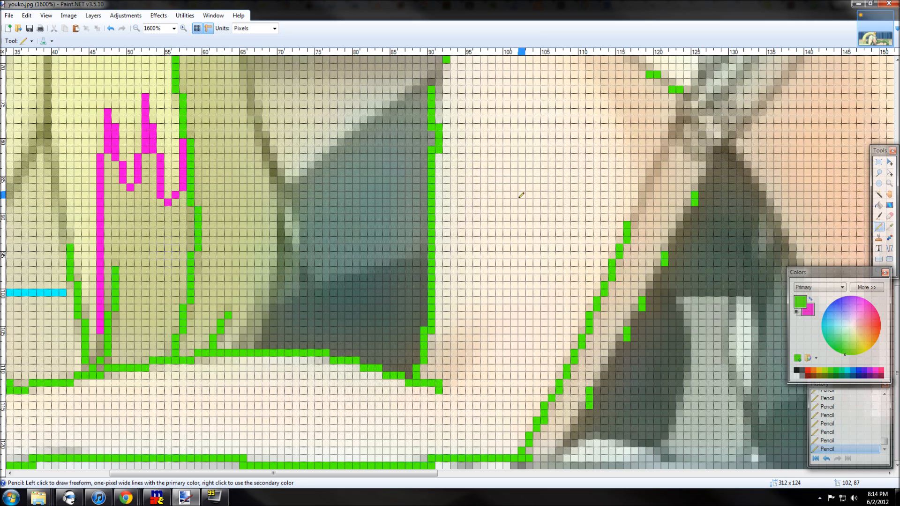
Bring the green hair area into view and move the History and Colors windows lower to uncover more of the canvas.
drag(336, 474, 694, 472)
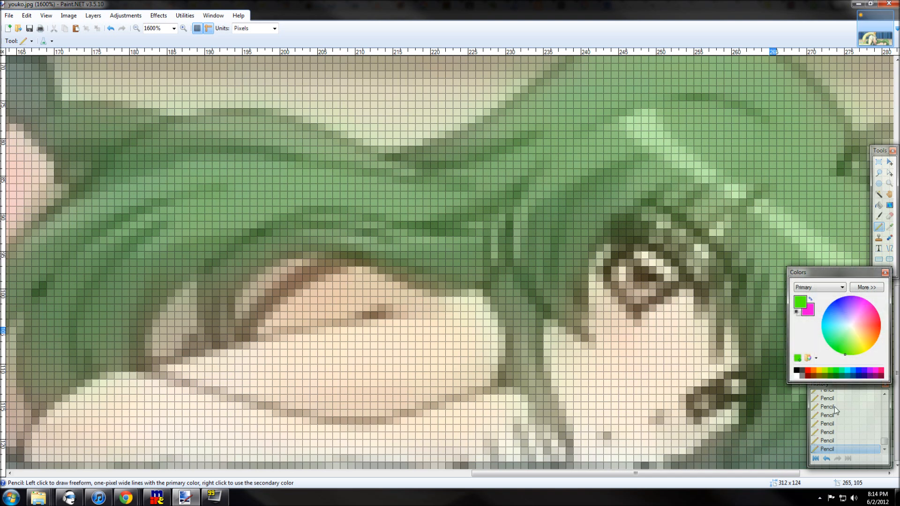
click(861, 391)
mouse_move(861, 399)
mouse_down()
mouse_move(854, 403)
mouse_move(859, 396)
mouse_move(862, 407)
mouse_up()
click(849, 271)
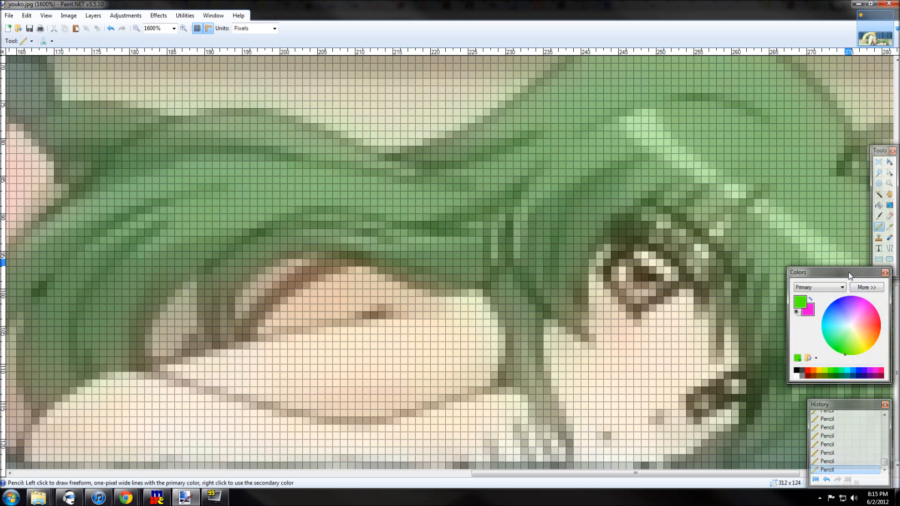
drag(849, 272, 850, 285)
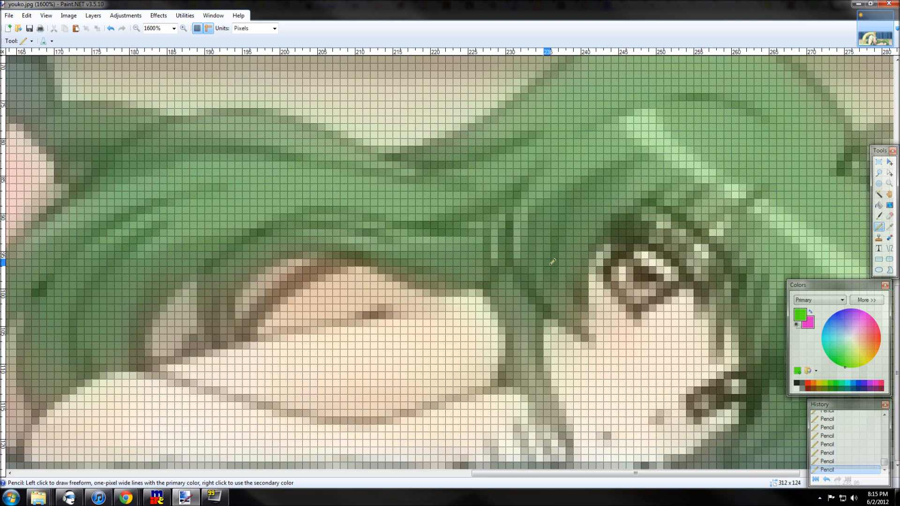
Trace two hair curves in green, from column 235, row 98 to column 248, row 82, and from column 268, row 98 to column 262, row 111.
mouse_move(548, 276)
mouse_down()
mouse_move(571, 195)
mouse_move(649, 157)
mouse_up()
click(555, 247)
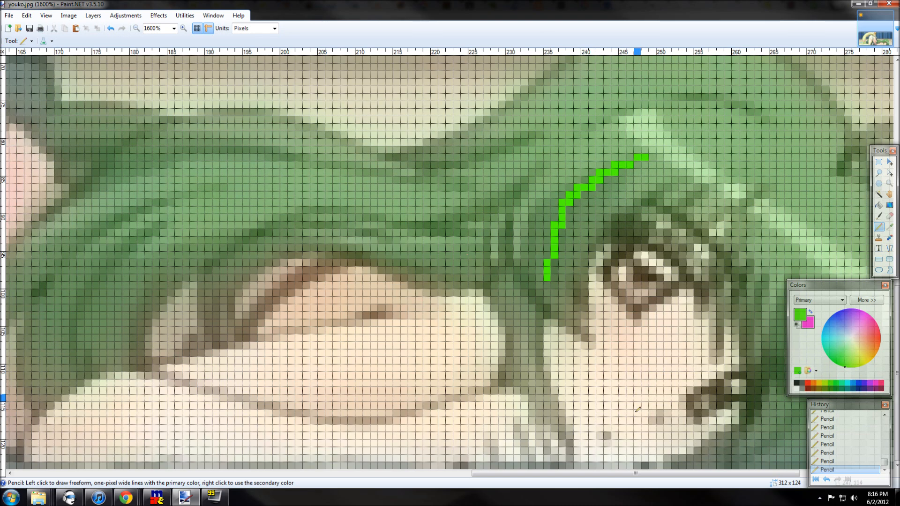
drag(537, 473, 569, 472)
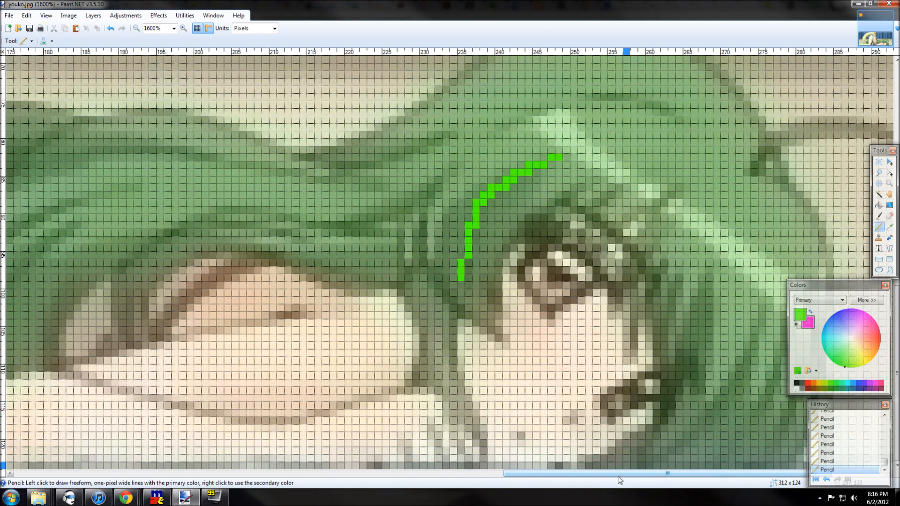
scroll(642, 462, right, 5)
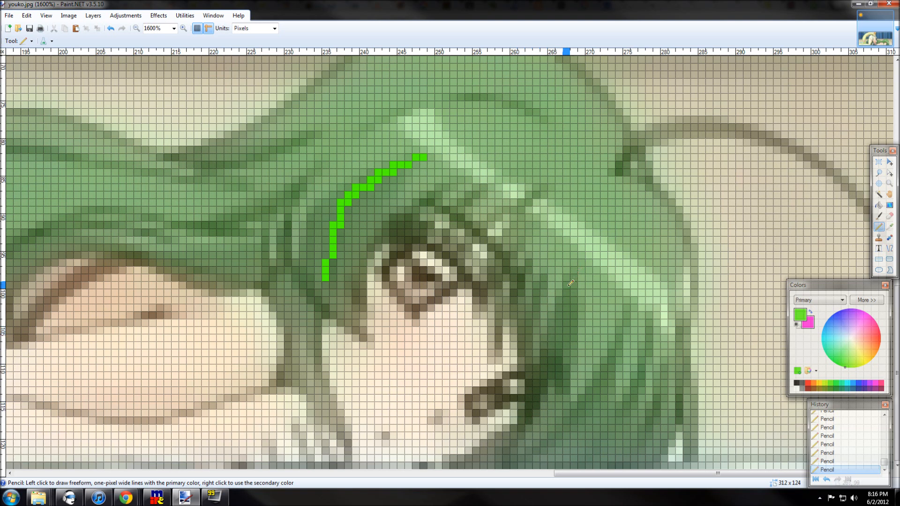
drag(575, 277, 531, 383)
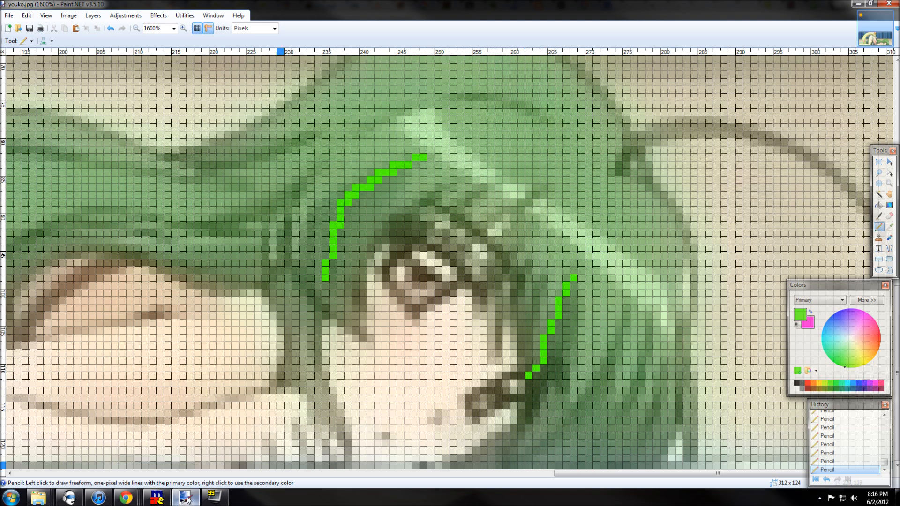
Hide the pixel grid and examine the traced lines over the whole image and the hair area.
scroll(339, 267, down, 1)
scroll(338, 268, down, 8)
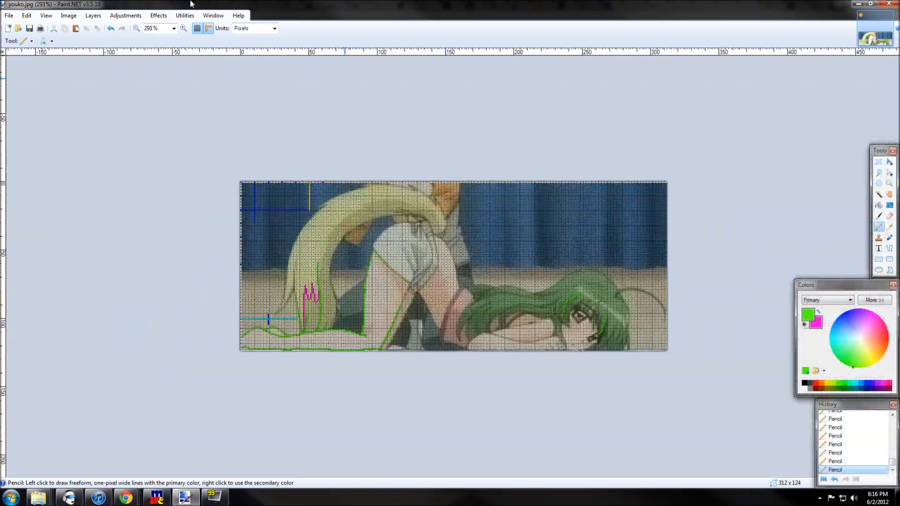
click(197, 29)
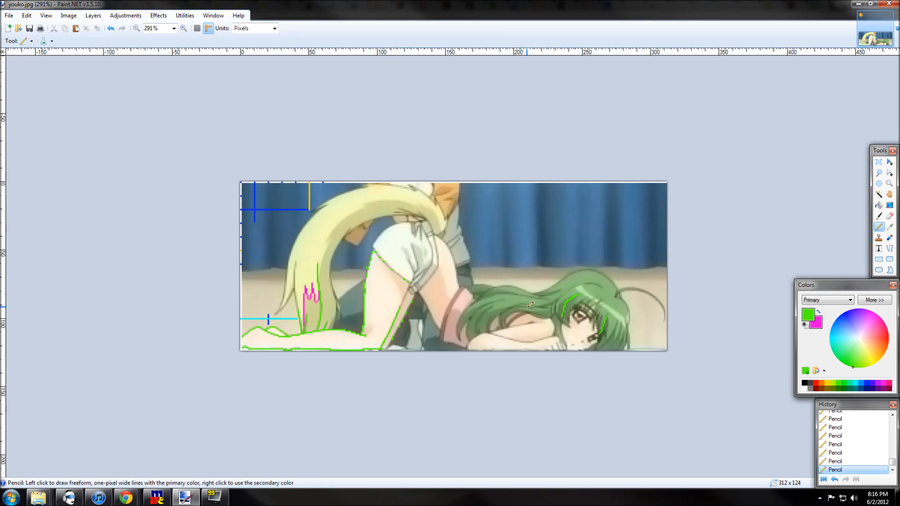
scroll(529, 305, up, 10)
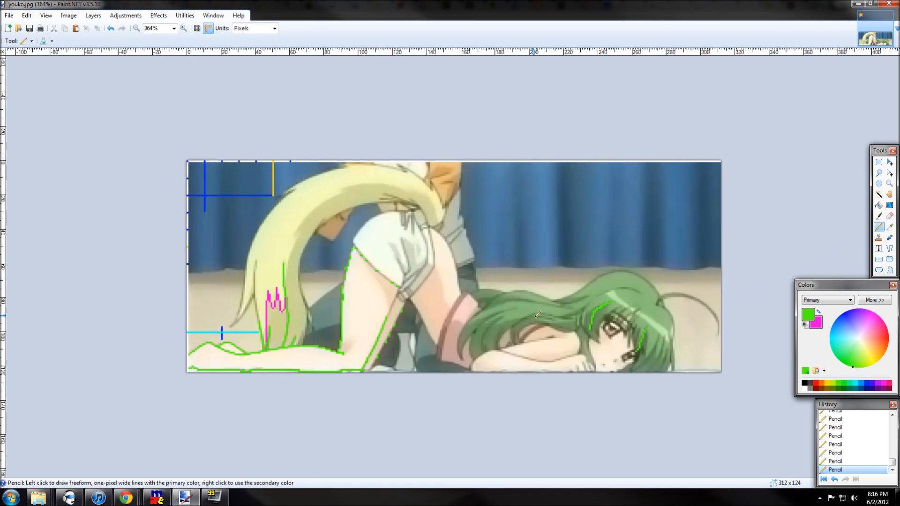
scroll(590, 371, up, 1)
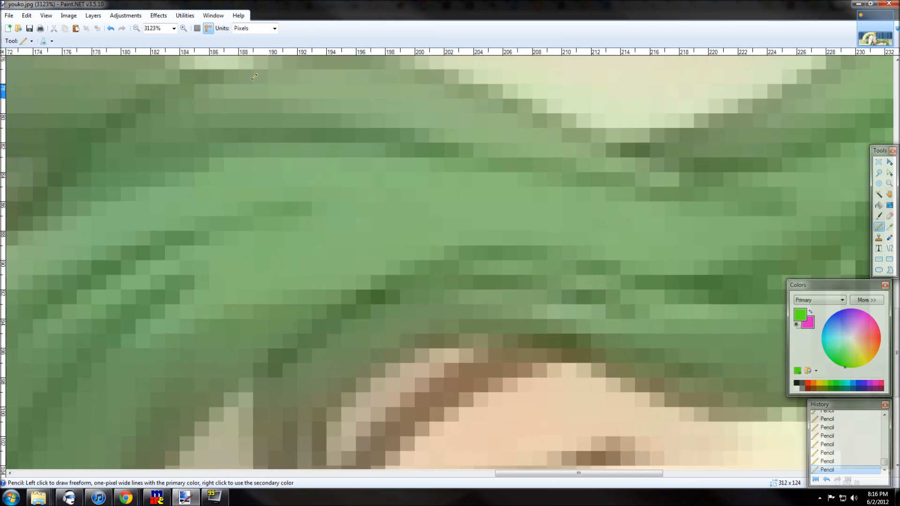
Show the pixel grid and mark the hair's lower edge with green dashes from about column 214 to 223, near rows 96 to 98.
click(197, 28)
scroll(651, 362, down, 4)
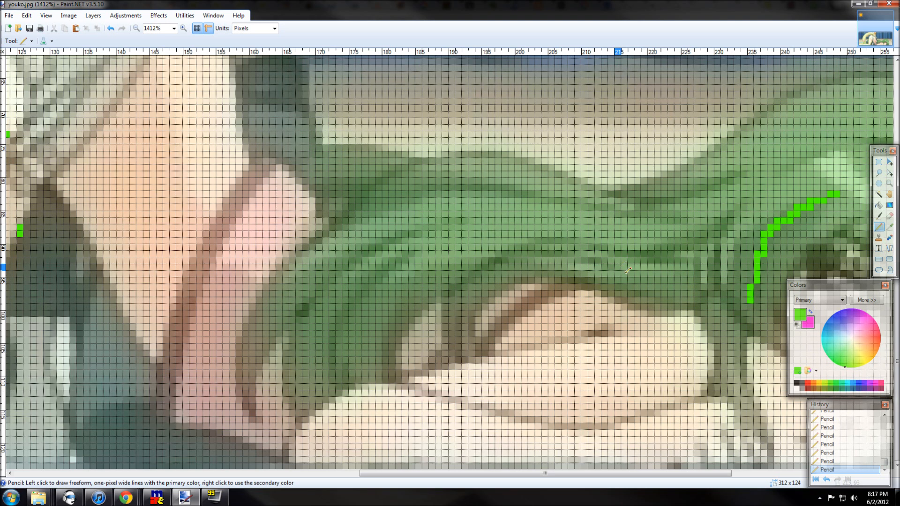
drag(617, 287, 672, 296)
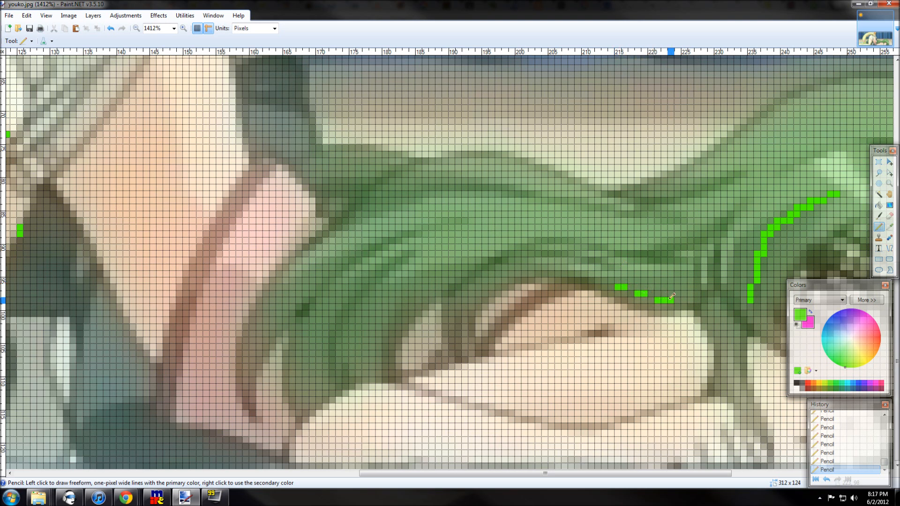
click(652, 300)
Open the original youko image from the Downloads folder in Windows Photo Viewer, examine it, and close the viewer and folder.
mouse_move(46, 495)
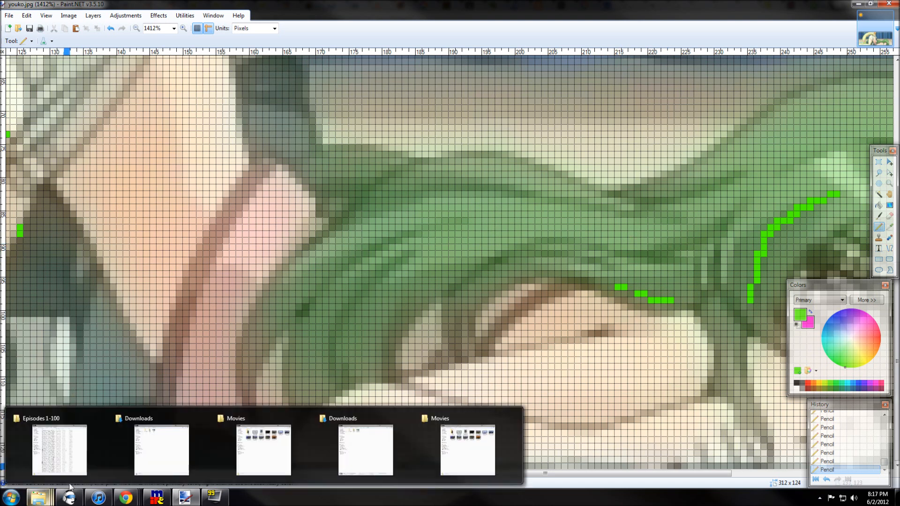
click(379, 459)
double_click(433, 84)
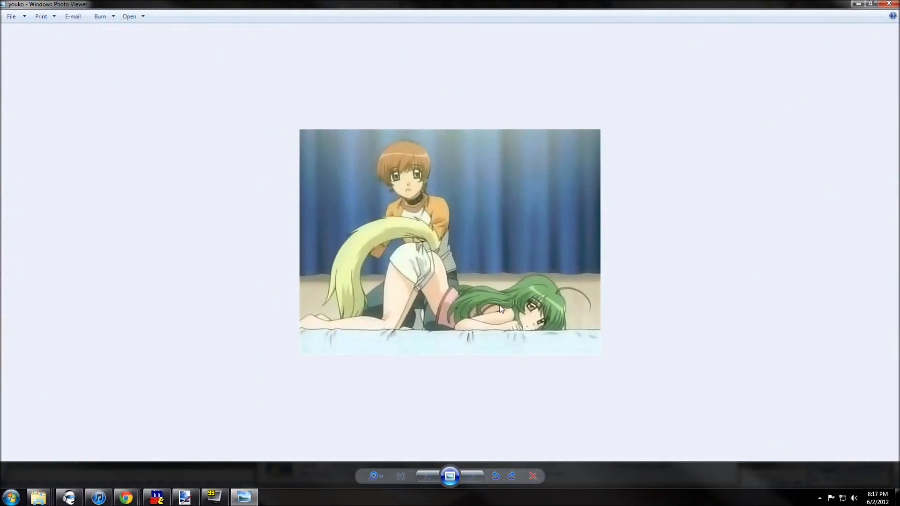
scroll(499, 309, up, 1)
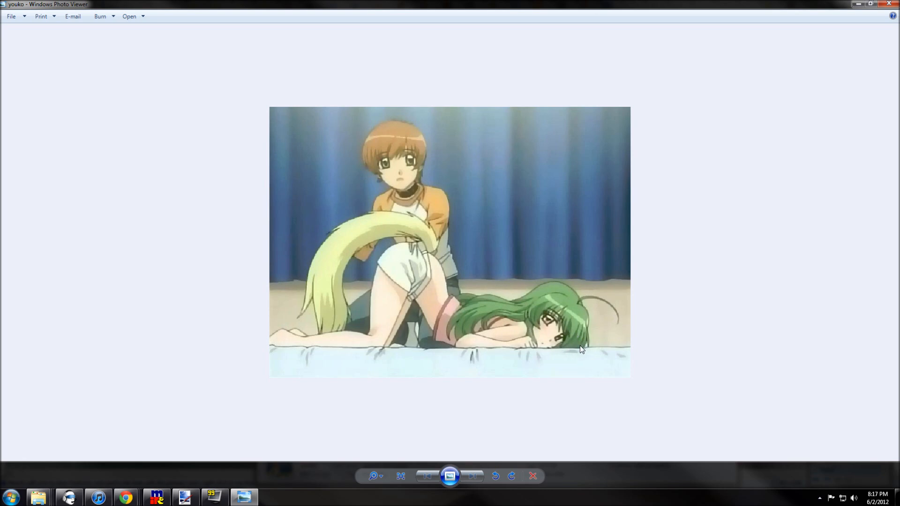
scroll(580, 347, down, 1)
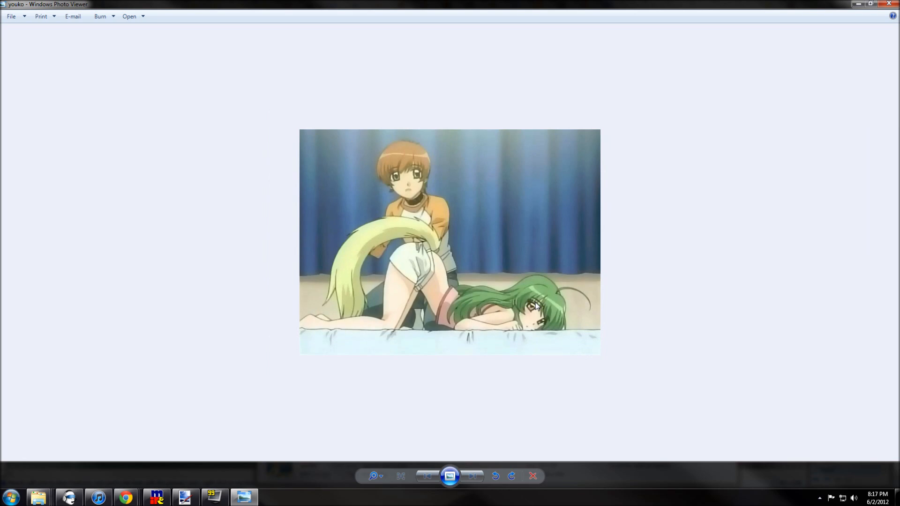
click(890, 5)
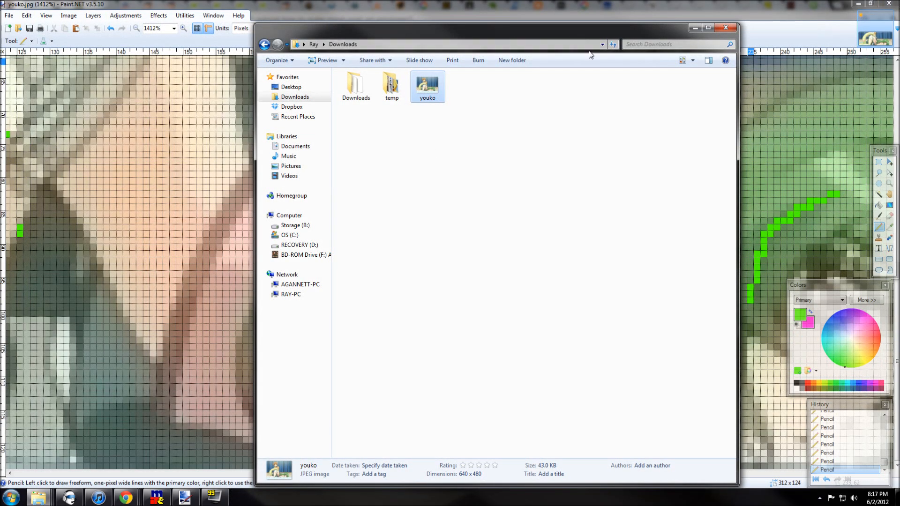
click(726, 28)
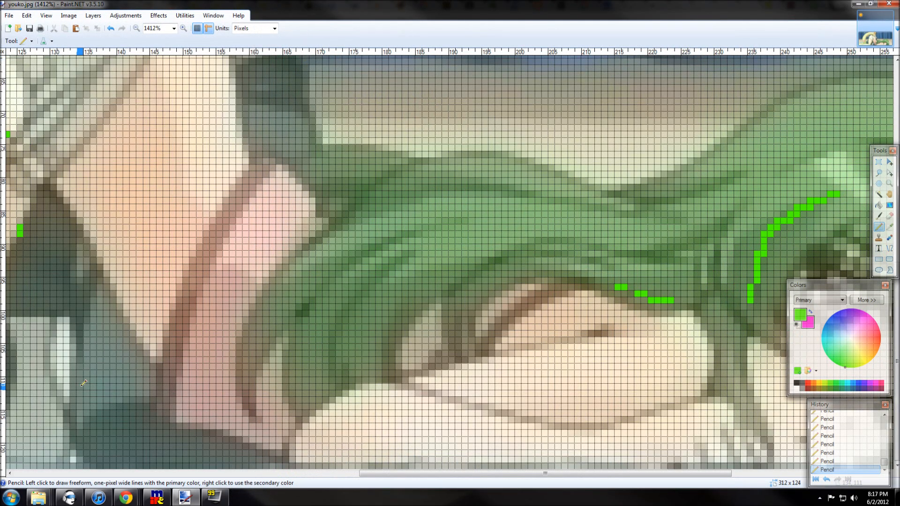
Switch to the pixel art tutorial thread in Chrome to review its Paint.NET section, and return to Paint.NET.
mouse_move(136, 499)
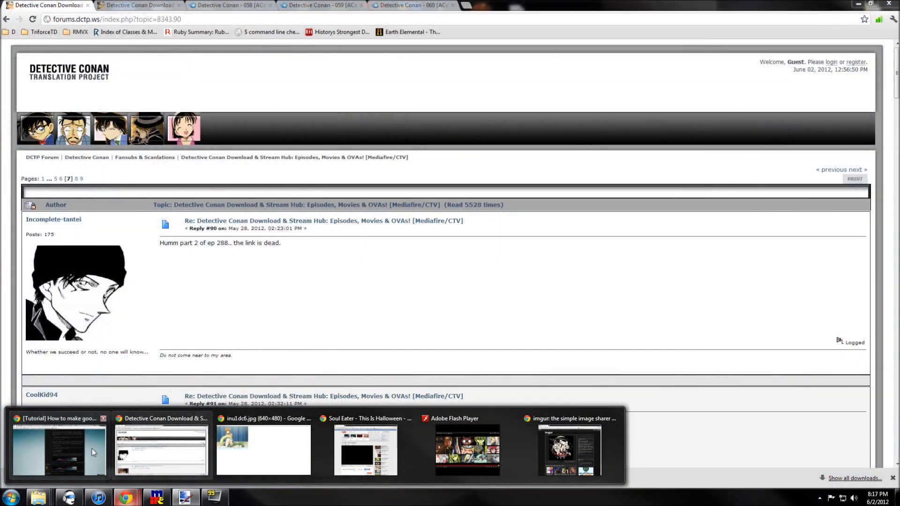
click(92, 449)
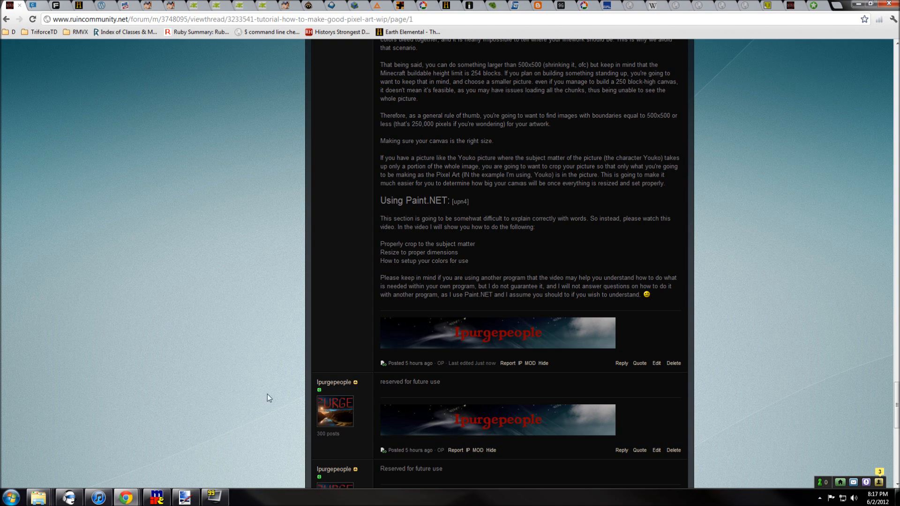
click(179, 501)
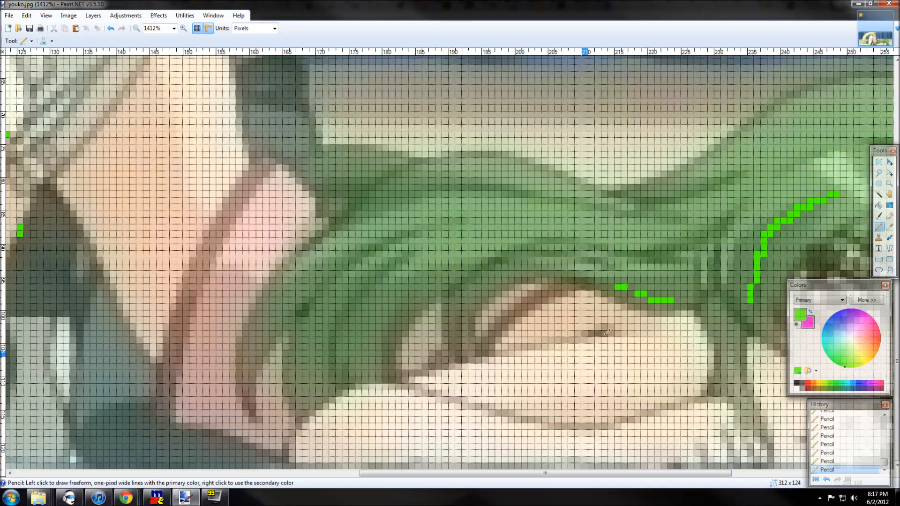
Examine the blue and yellow measuring marks at the image's origin corner, and view the whole image at 100%.
drag(438, 475, 70, 432)
scroll(89, 427, up, 5)
scroll(89, 426, up, 2)
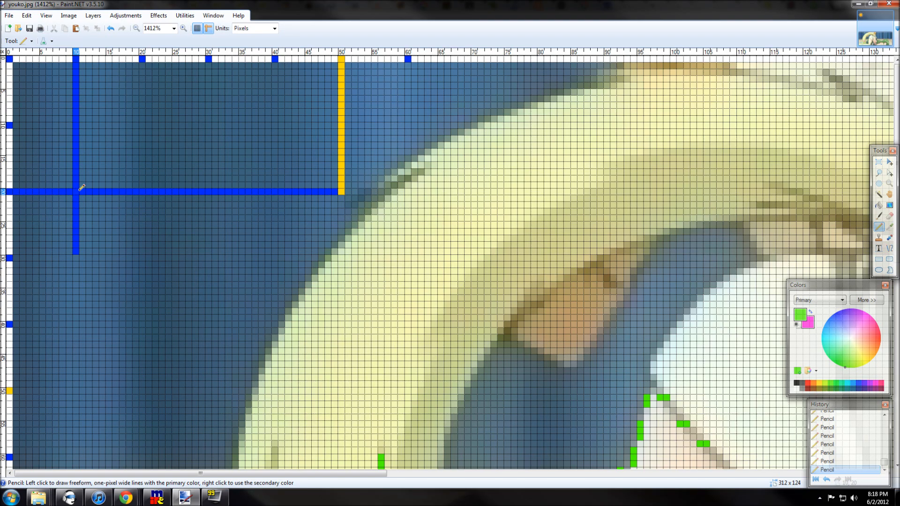
click(137, 28)
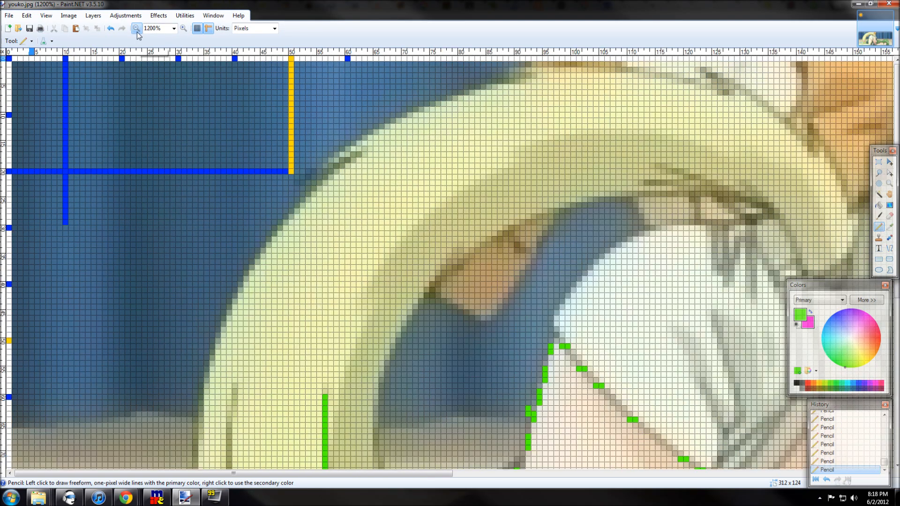
click(137, 28)
click(136, 28)
click(136, 28)
click(137, 29)
click(137, 29)
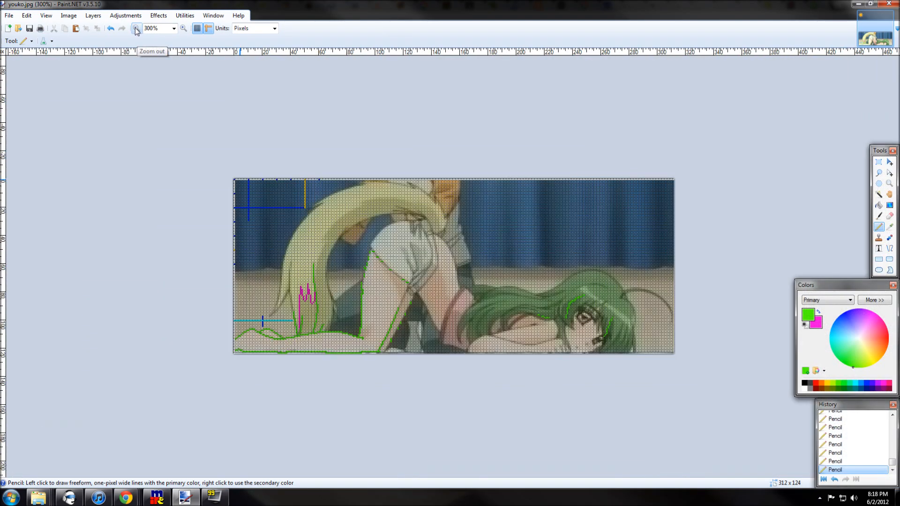
click(136, 28)
click(136, 28)
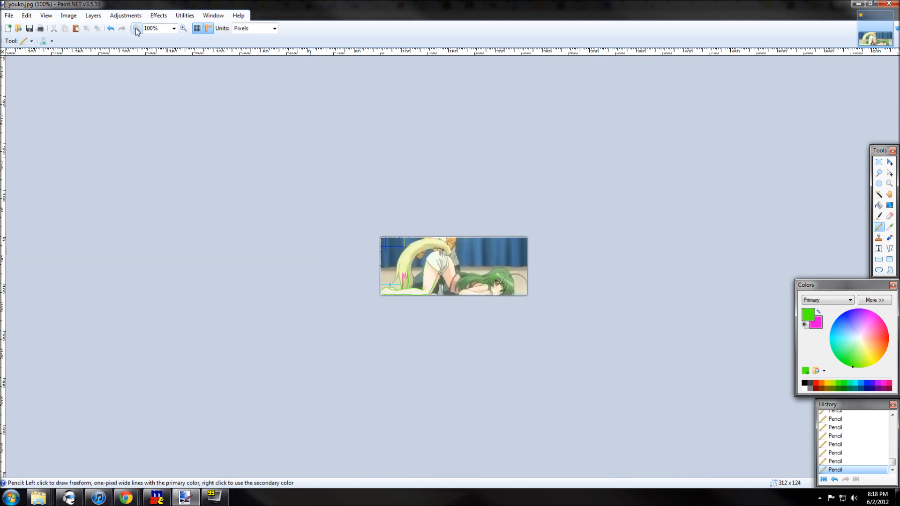